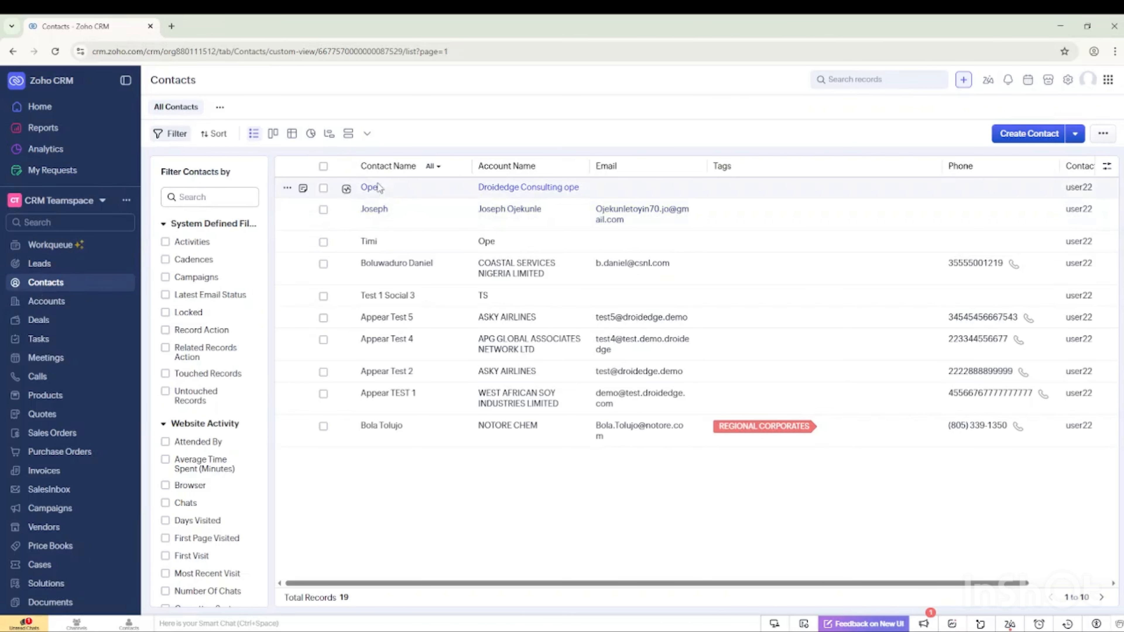
{"action": "left_click", "coordinate": [1033, 135]}
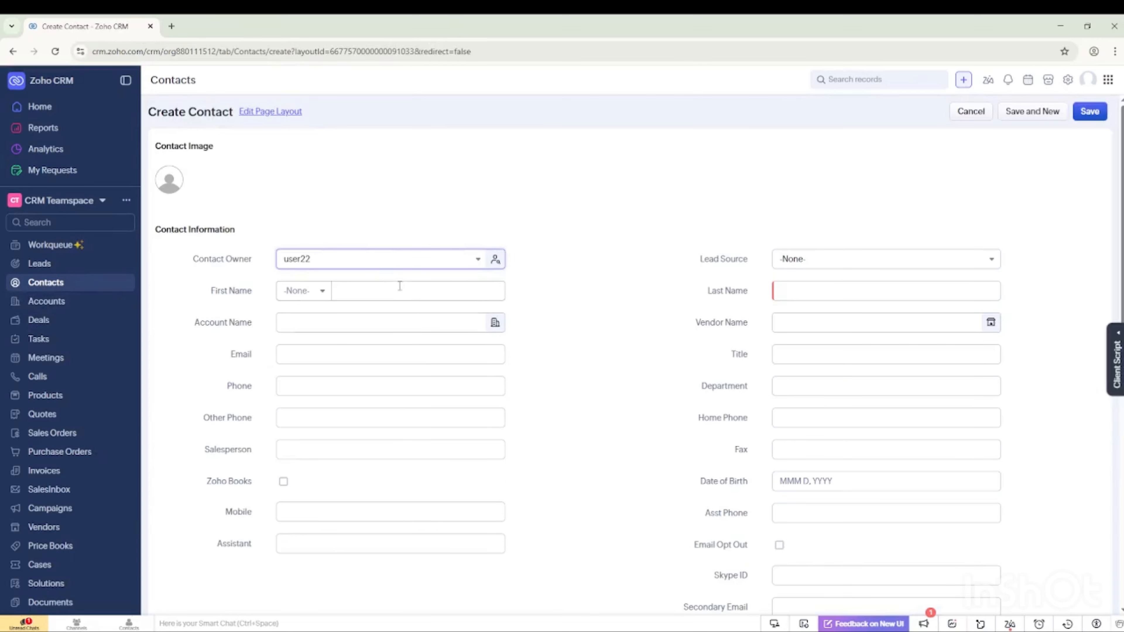
{"action": "left_click", "coordinate": [386, 294]}
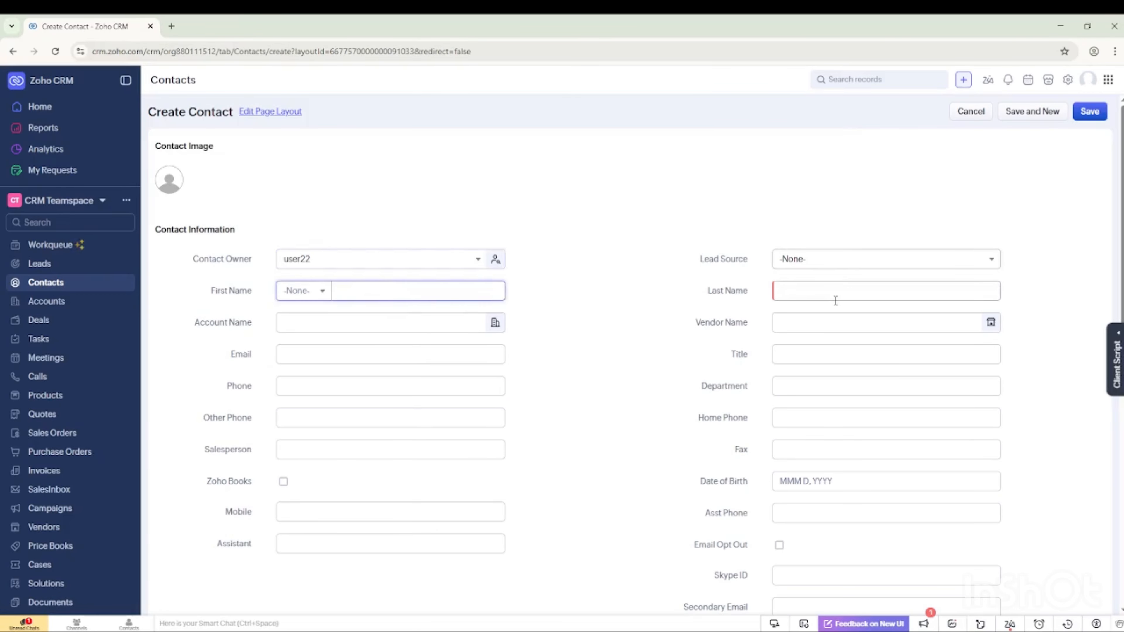
{"action": "left_click", "coordinate": [802, 348]}
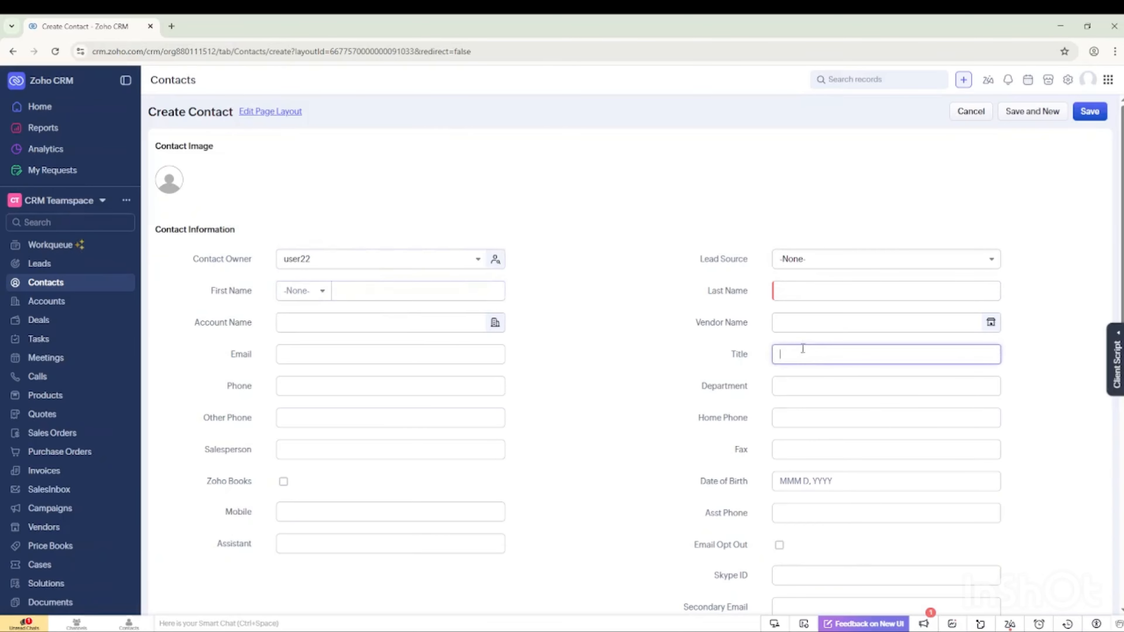
{"action": "left_click", "coordinate": [792, 383]}
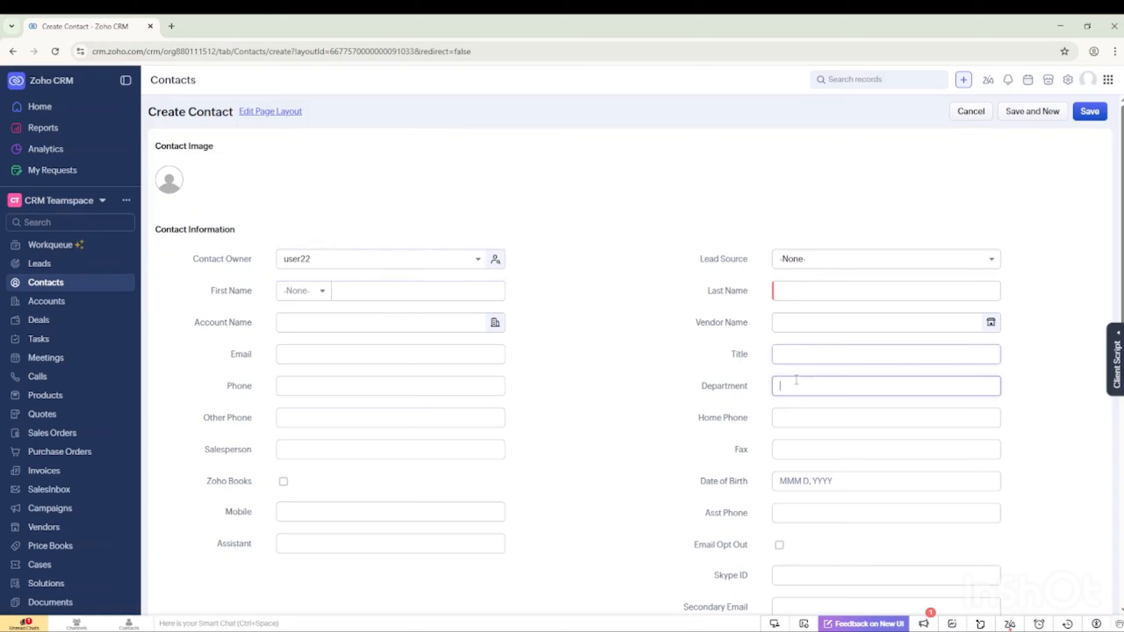
{"action": "left_click", "coordinate": [447, 345]}
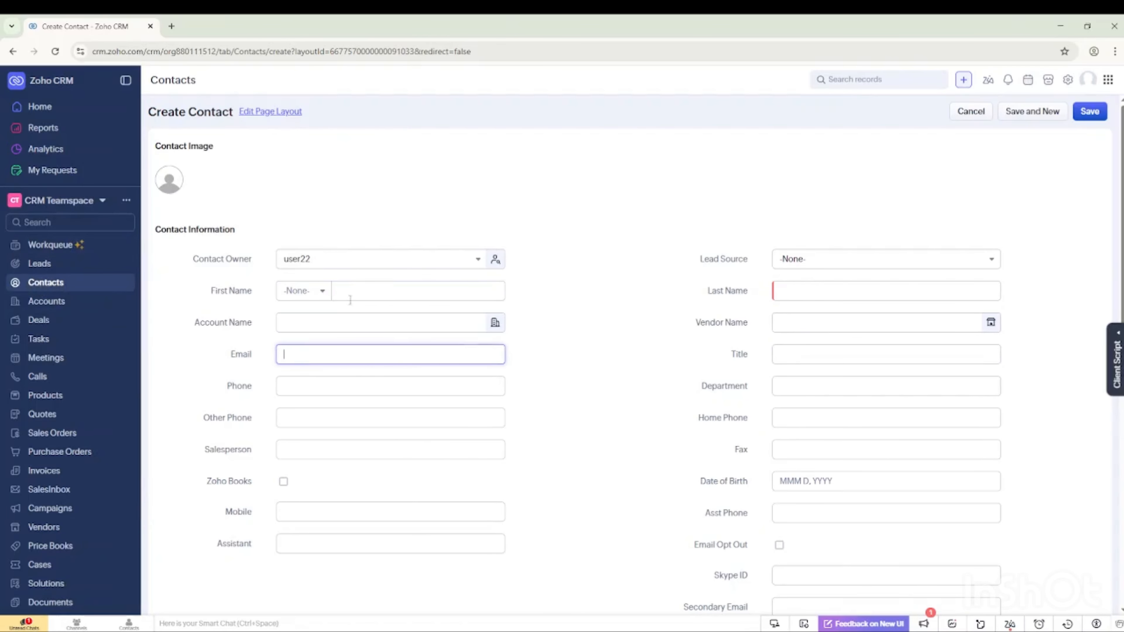
{"action": "left_click", "coordinate": [340, 380]}
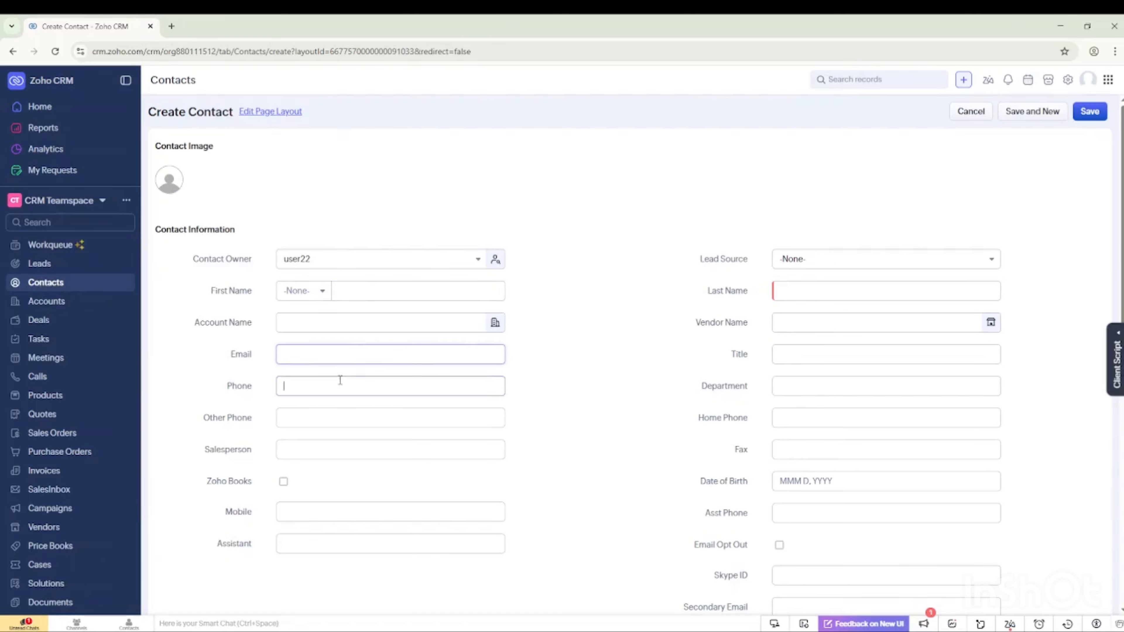
{"action": "key", "text": "ctrl+v"}
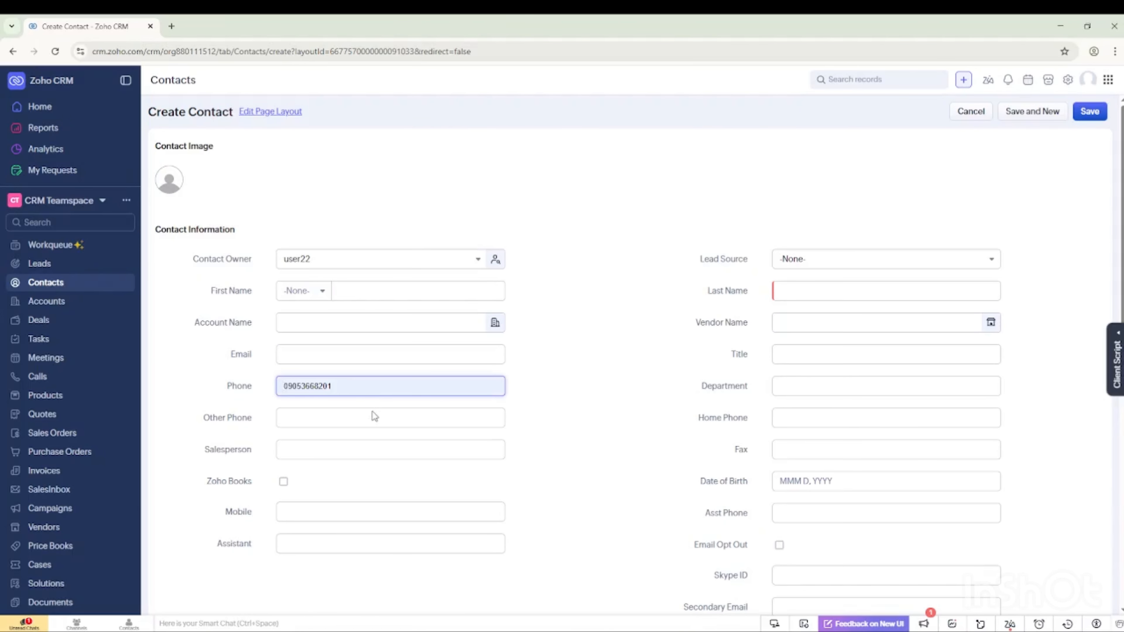
{"action": "left_click", "coordinate": [329, 417]}
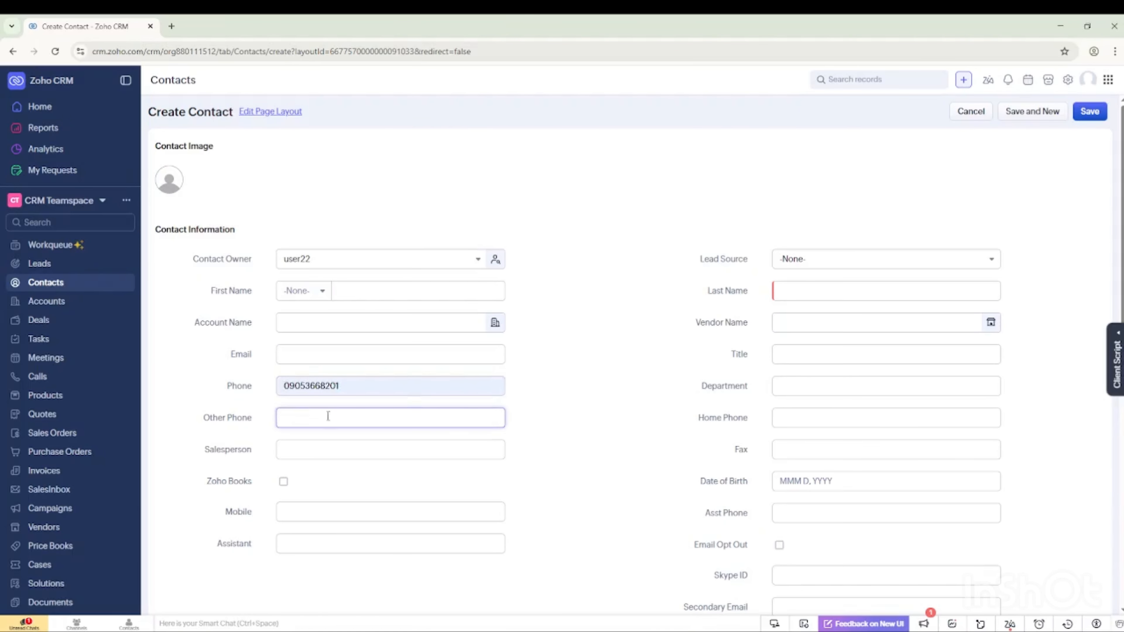
{"action": "left_click", "coordinate": [568, 396]}
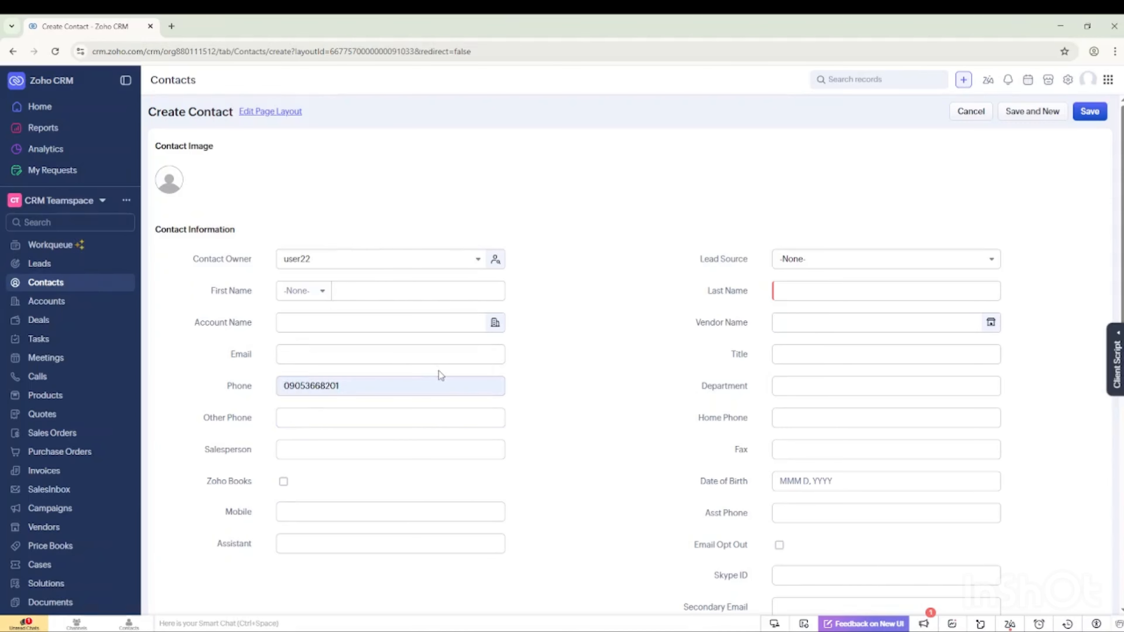
{"action": "left_click", "coordinate": [971, 113]}
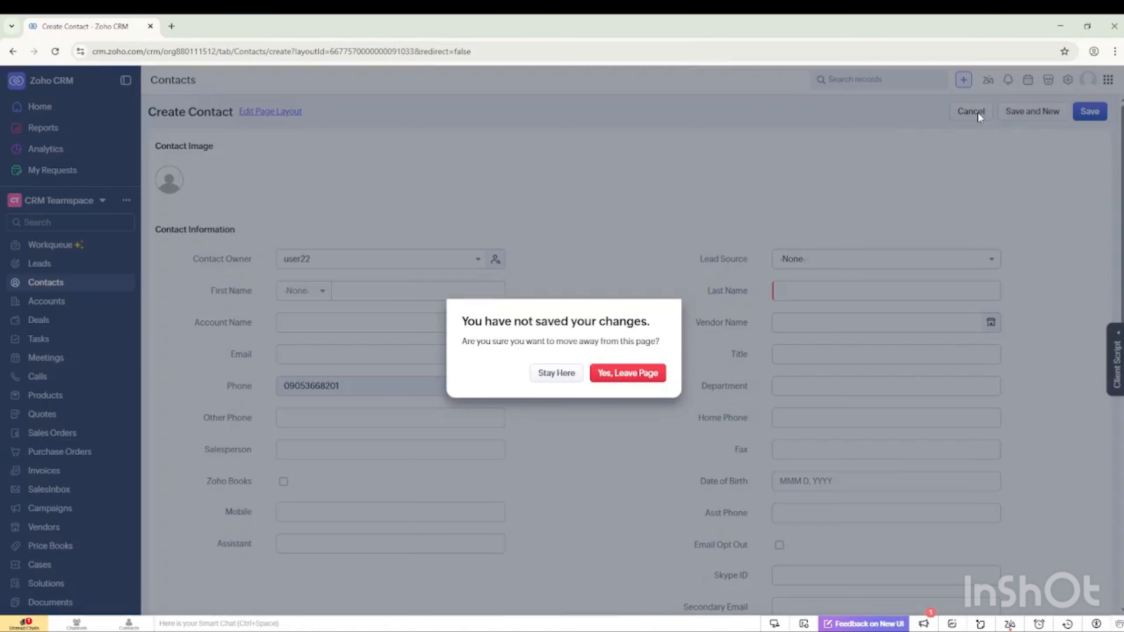
{"action": "left_click", "coordinate": [624, 376]}
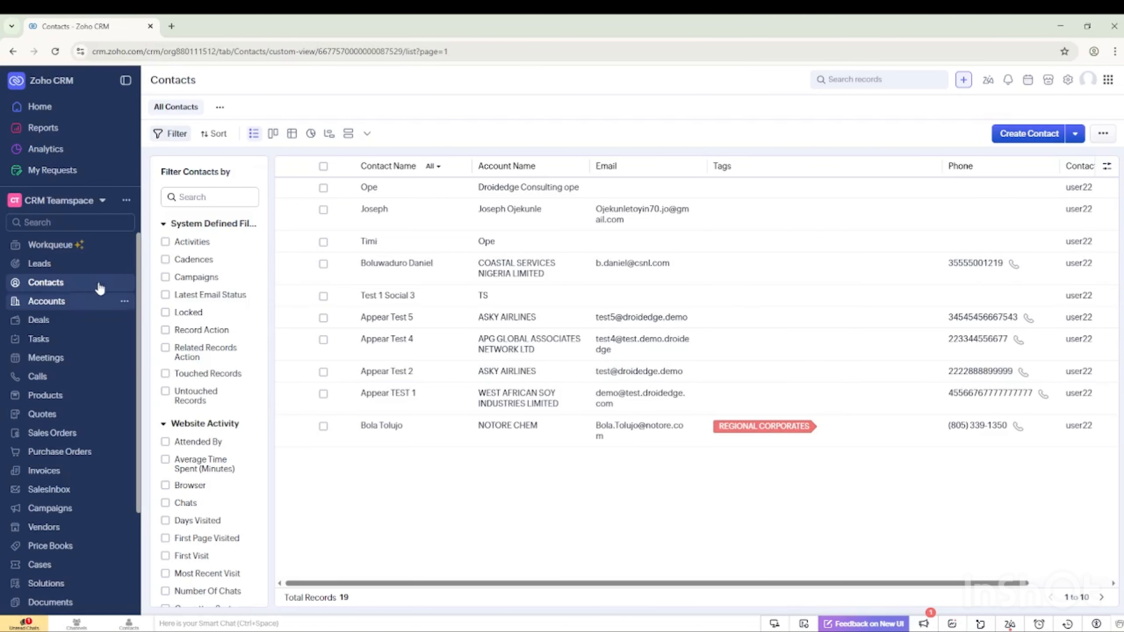
Open the Leads module and examine its list of customization options
{"action": "left_click", "coordinate": [40, 265]}
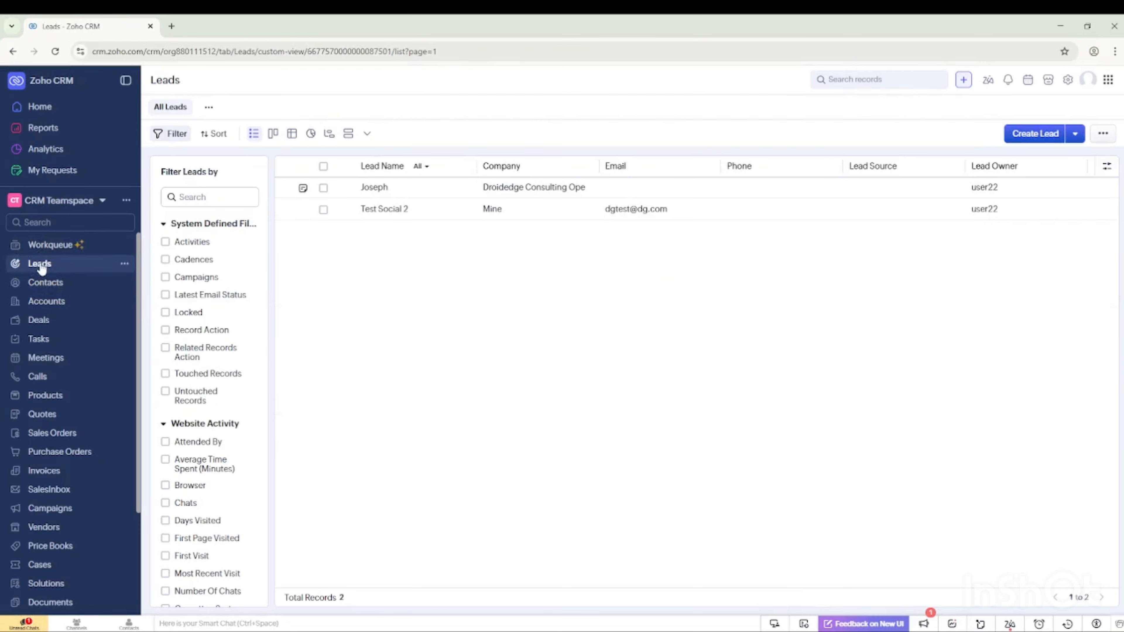
{"action": "left_click", "coordinate": [125, 264]}
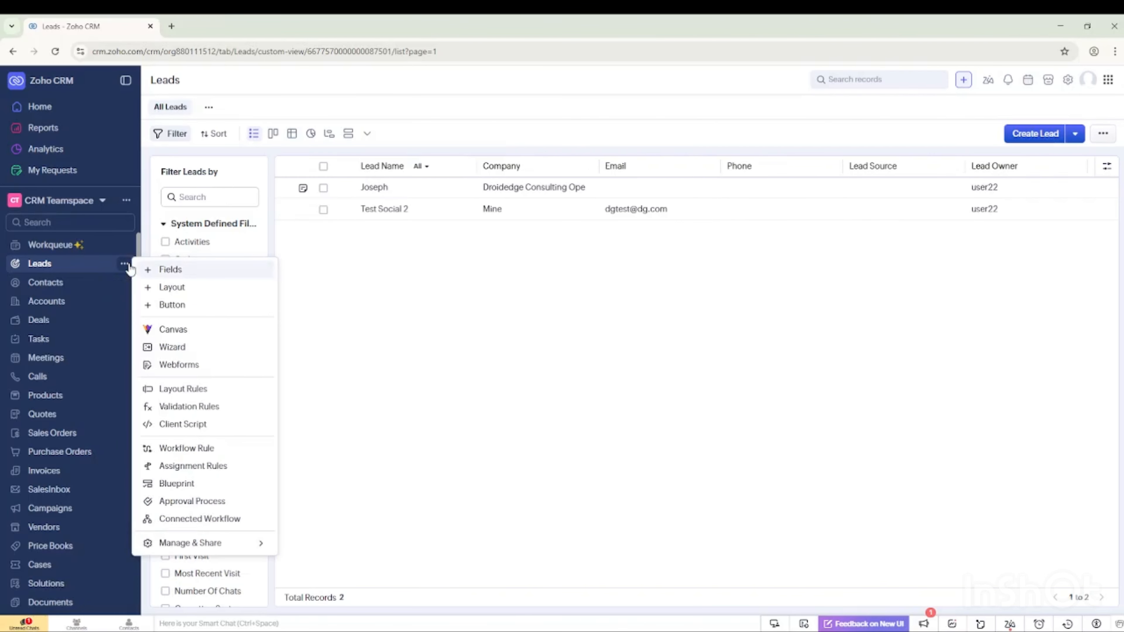
{"action": "left_click", "coordinate": [457, 315]}
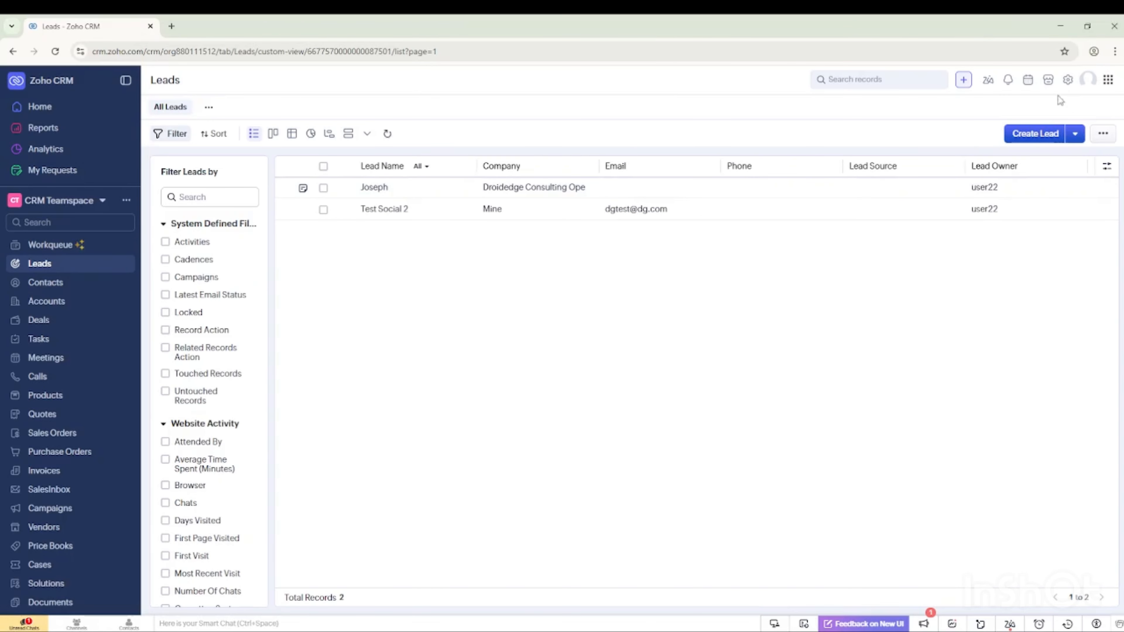
Open the Modules and Fields setup page and look through the options available for the Leads module
{"action": "left_click", "coordinate": [1068, 80]}
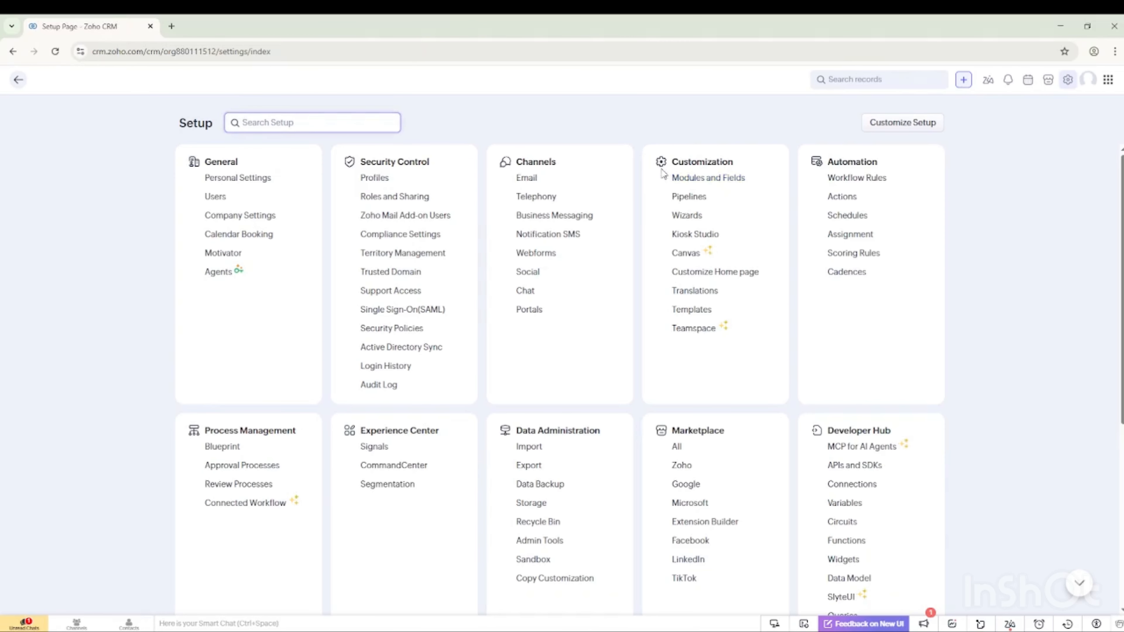
{"action": "left_click", "coordinate": [699, 186]}
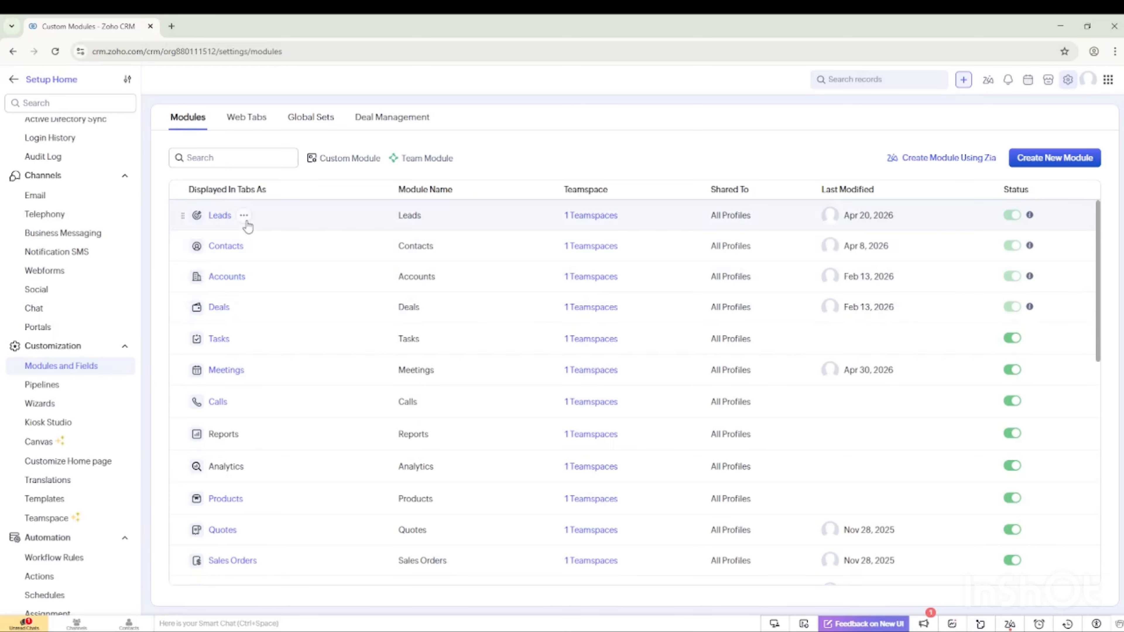
{"action": "left_click", "coordinate": [245, 216]}
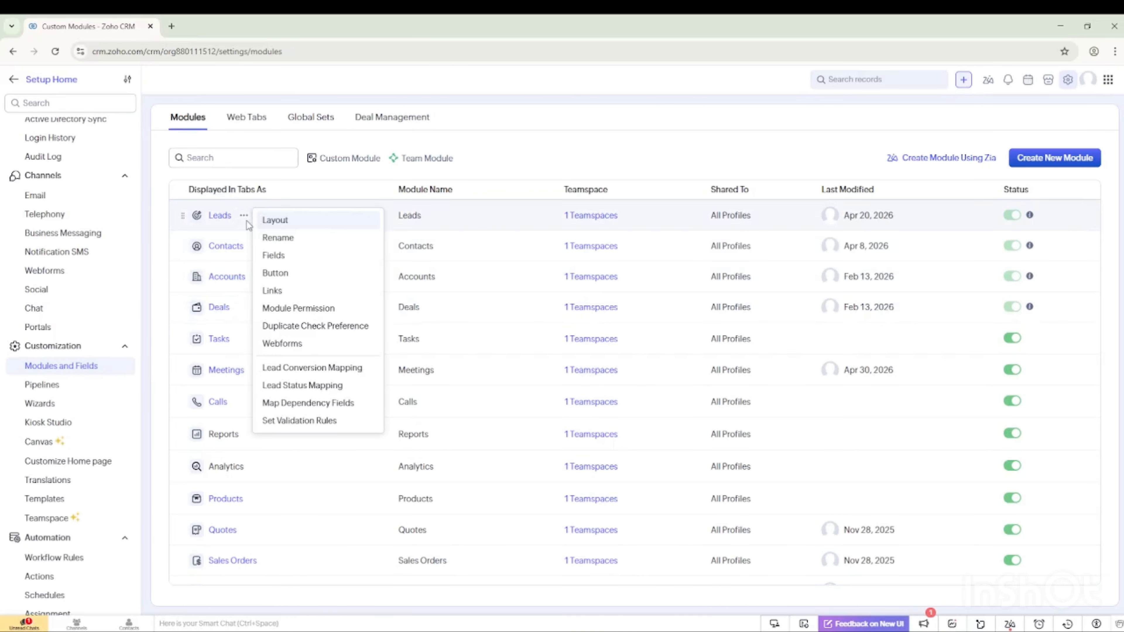
{"action": "left_click", "coordinate": [247, 220]}
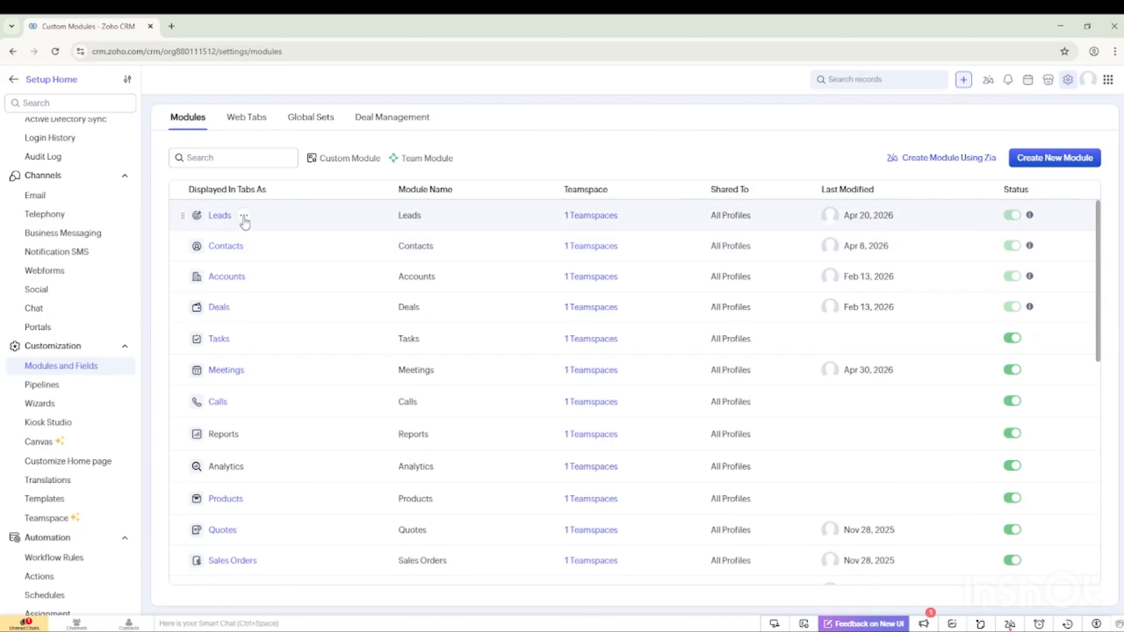
Rename the Leads module with the plural name Prospects and the singular name Prospect, and save it
{"action": "left_click", "coordinate": [244, 219]}
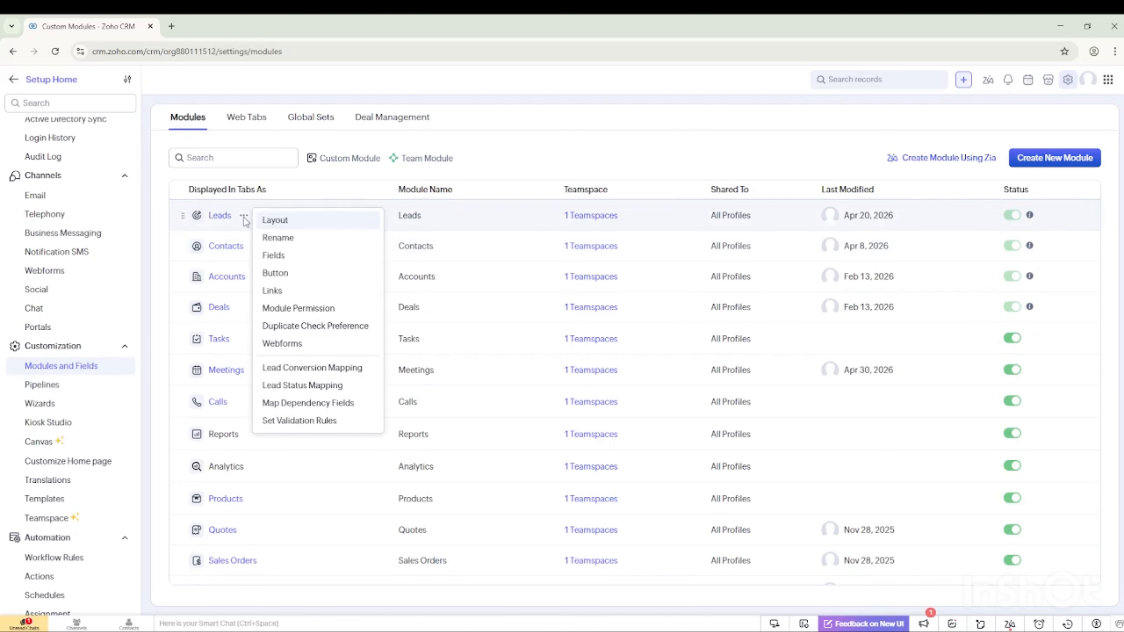
{"action": "left_click", "coordinate": [283, 243]}
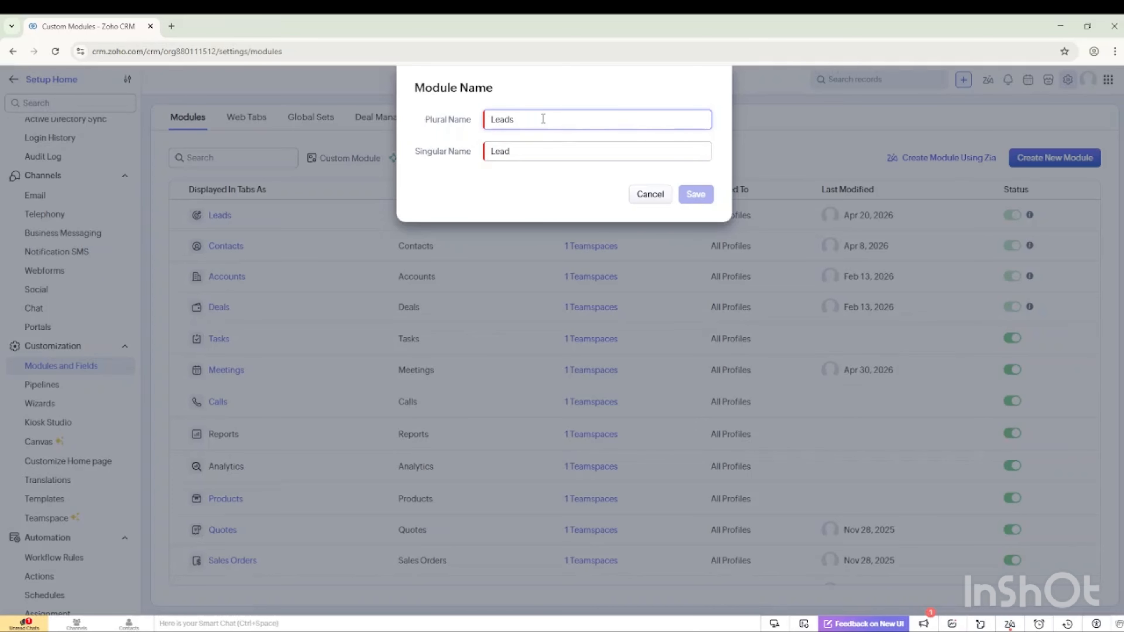
{"action": "left_click_drag", "start_coordinate": [527, 118], "coordinate": [482, 120]}
{"action": "type", "text": "Pr"}
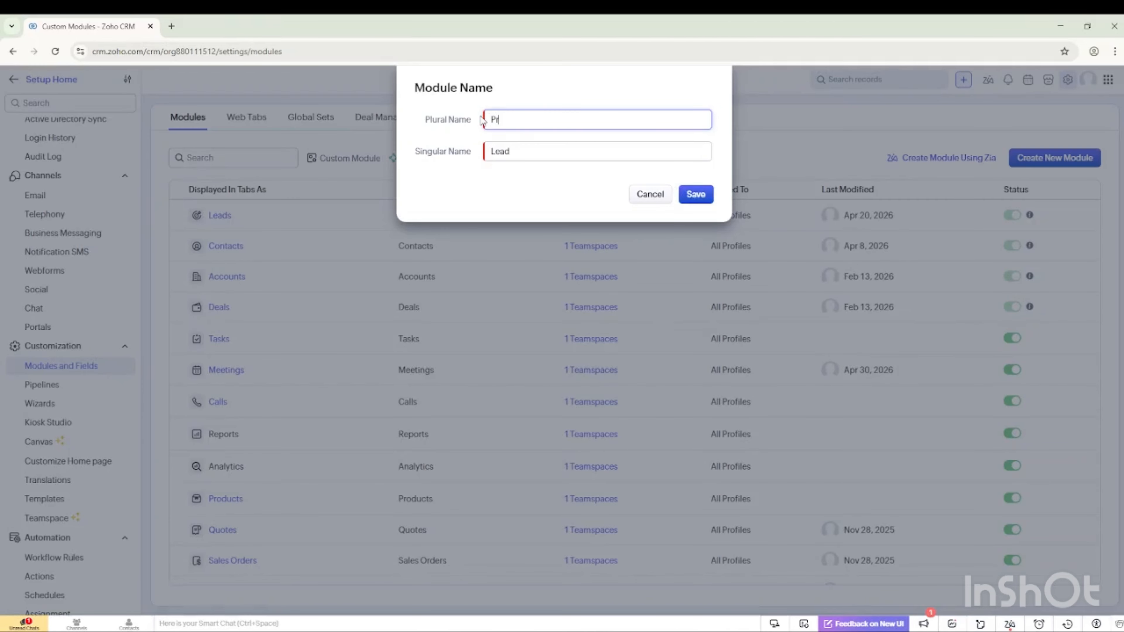
{"action": "type", "text": "ospects"}
{"action": "left_click", "coordinate": [527, 150]}
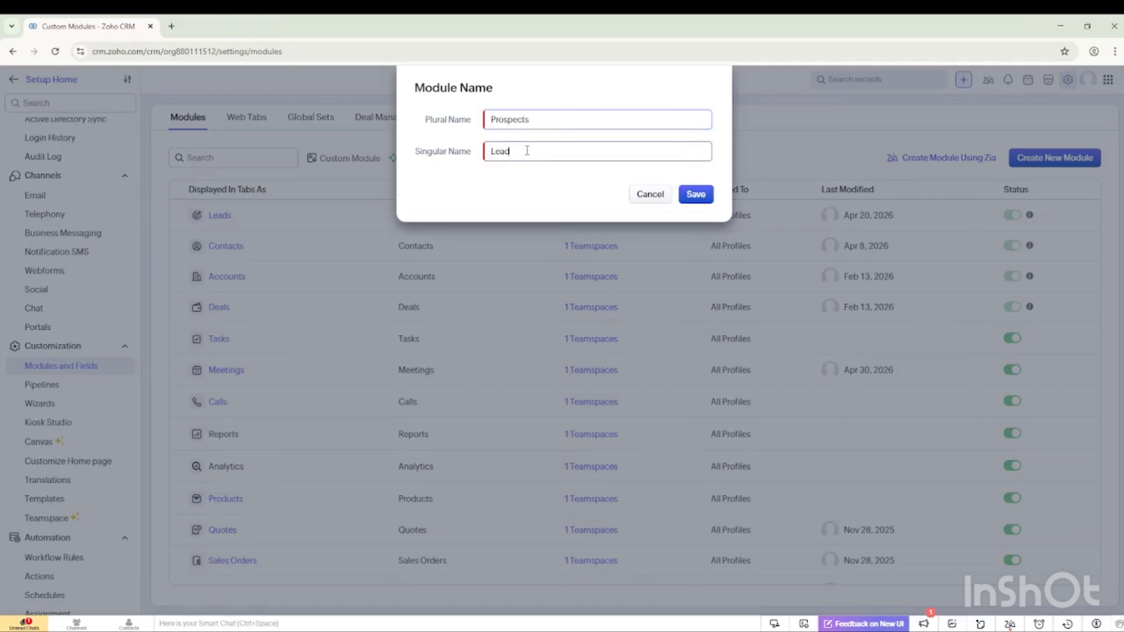
{"action": "key", "text": "BackSpace"}
{"action": "key", "text": "BackSpace"}
{"action": "key", "text": "BackSpace"}
{"action": "key", "text": "BackSpace"}
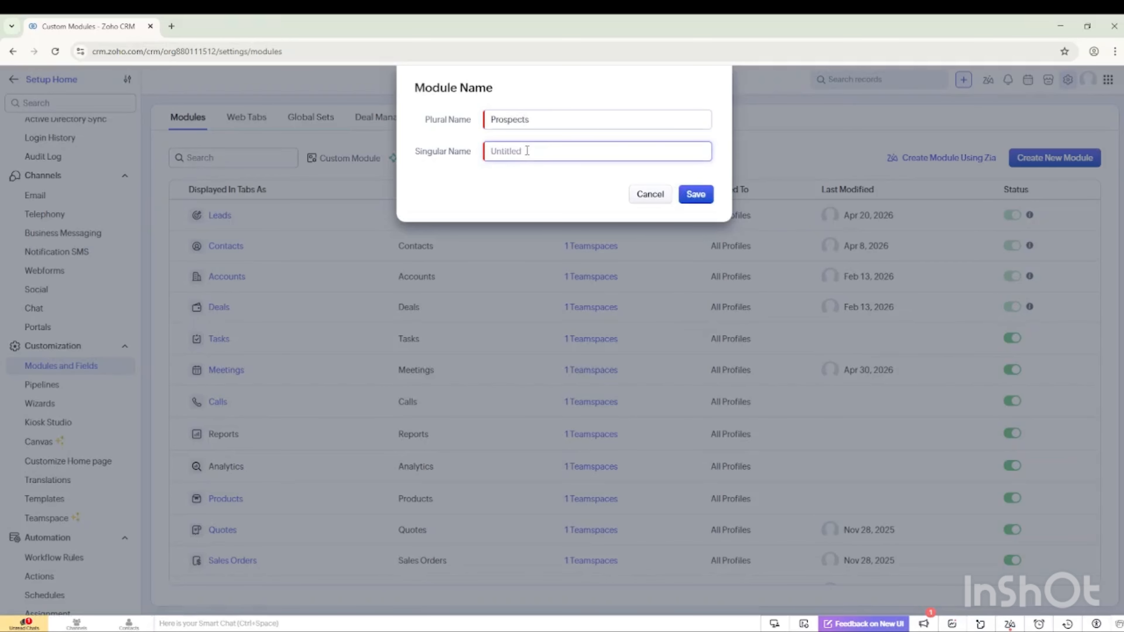
{"action": "type", "text": "Prospect"}
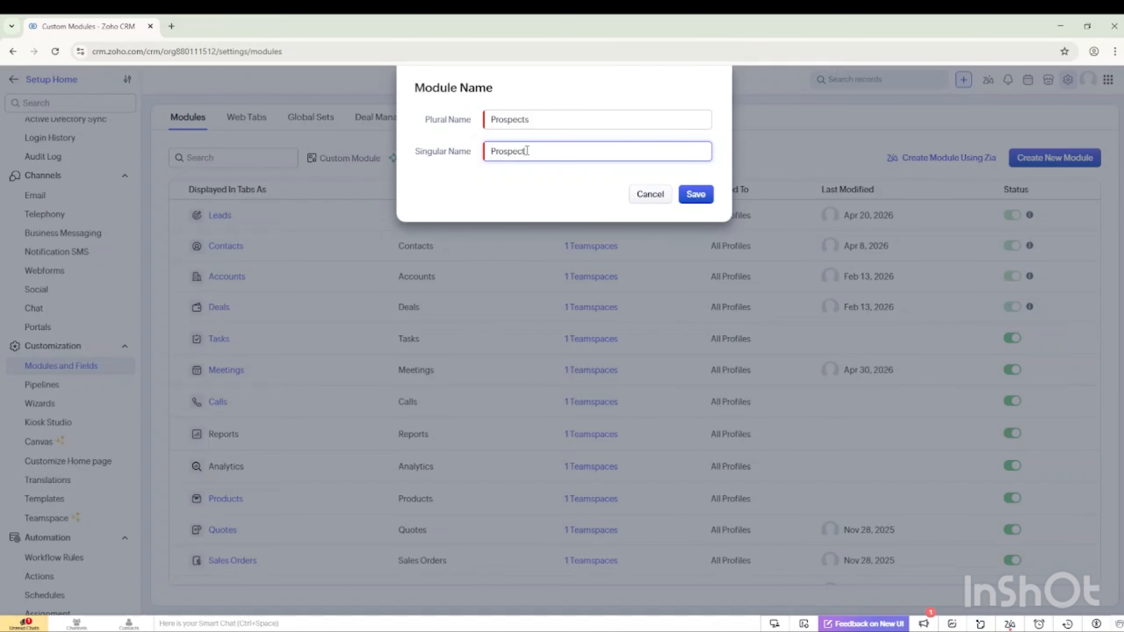
{"action": "left_click", "coordinate": [703, 194]}
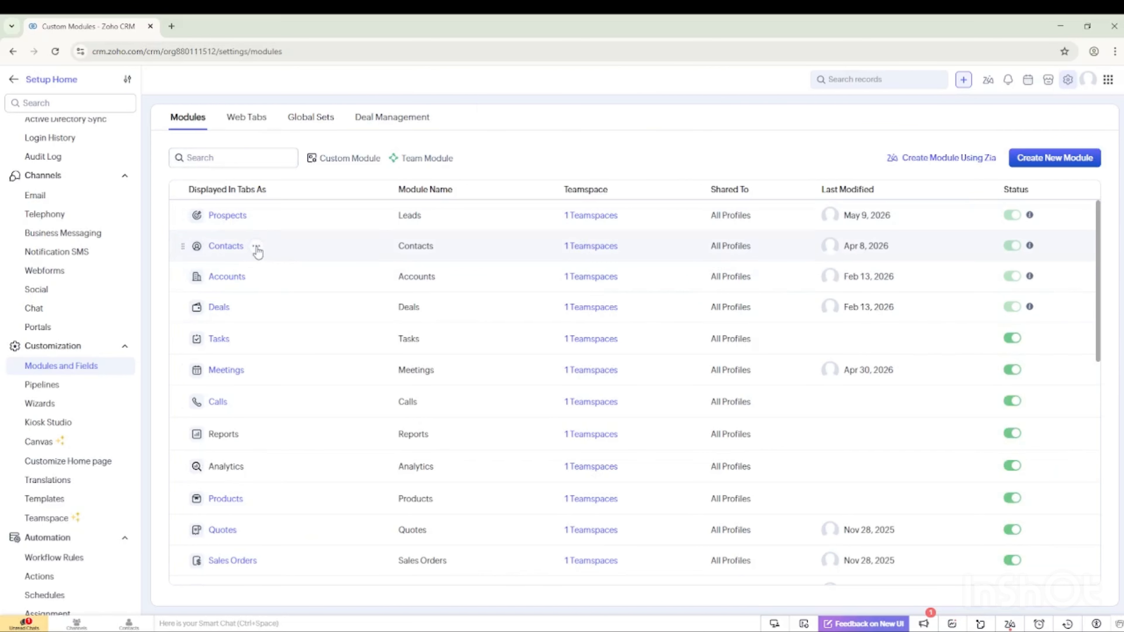
Rename the Contacts module with the plural name Contact Persons and the singular name Contact Person, and save it
{"action": "left_click", "coordinate": [256, 247]}
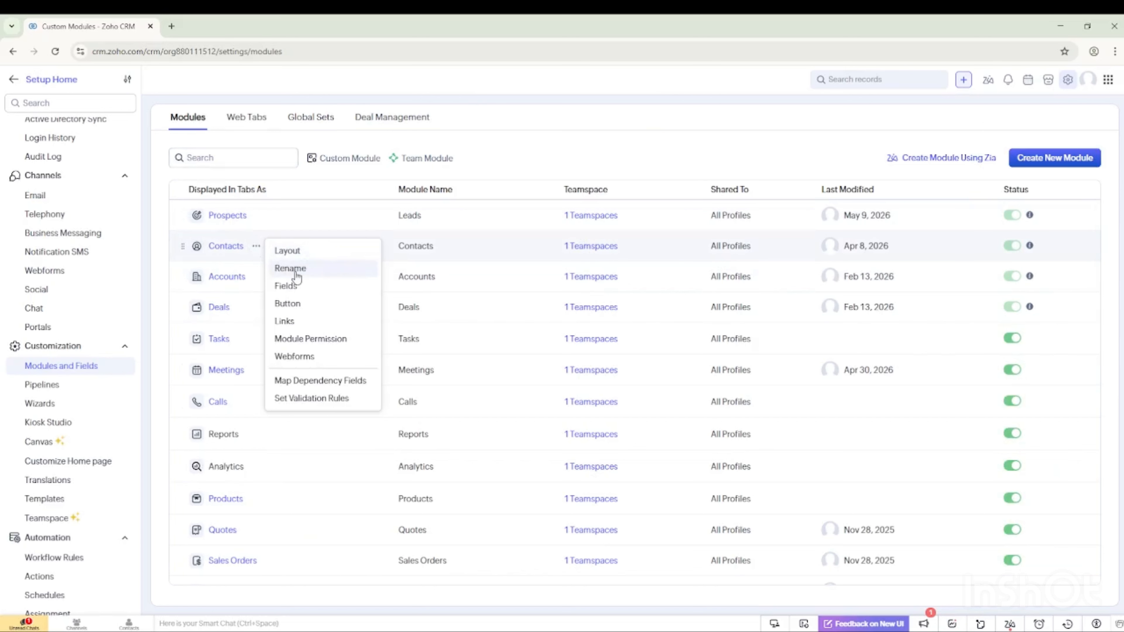
{"action": "left_click", "coordinate": [517, 144]}
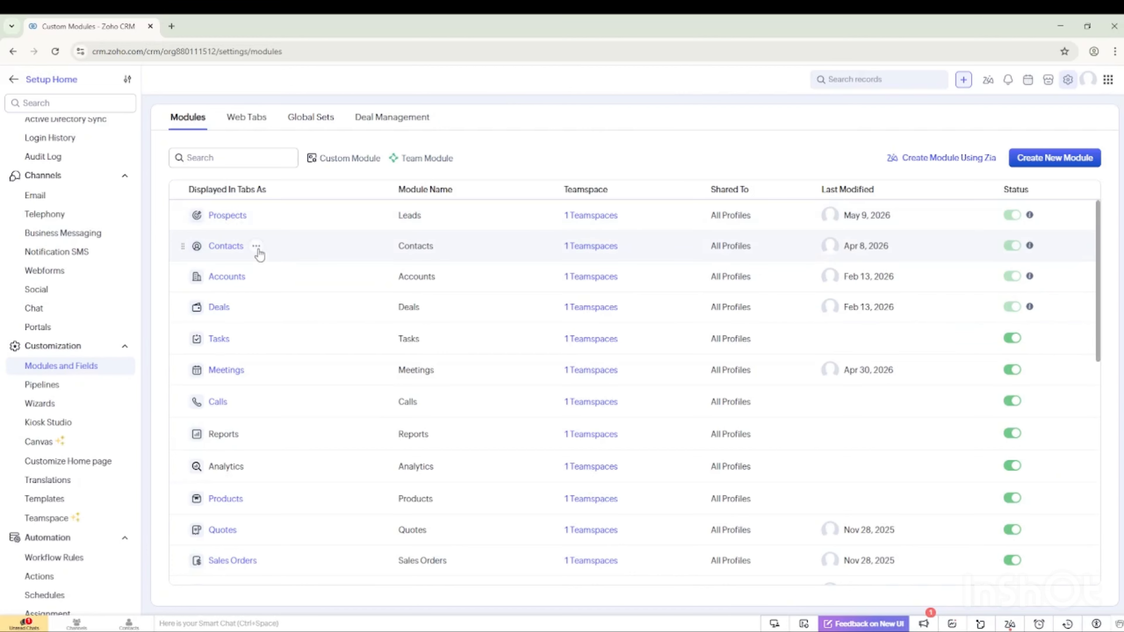
{"action": "left_click", "coordinate": [257, 247]}
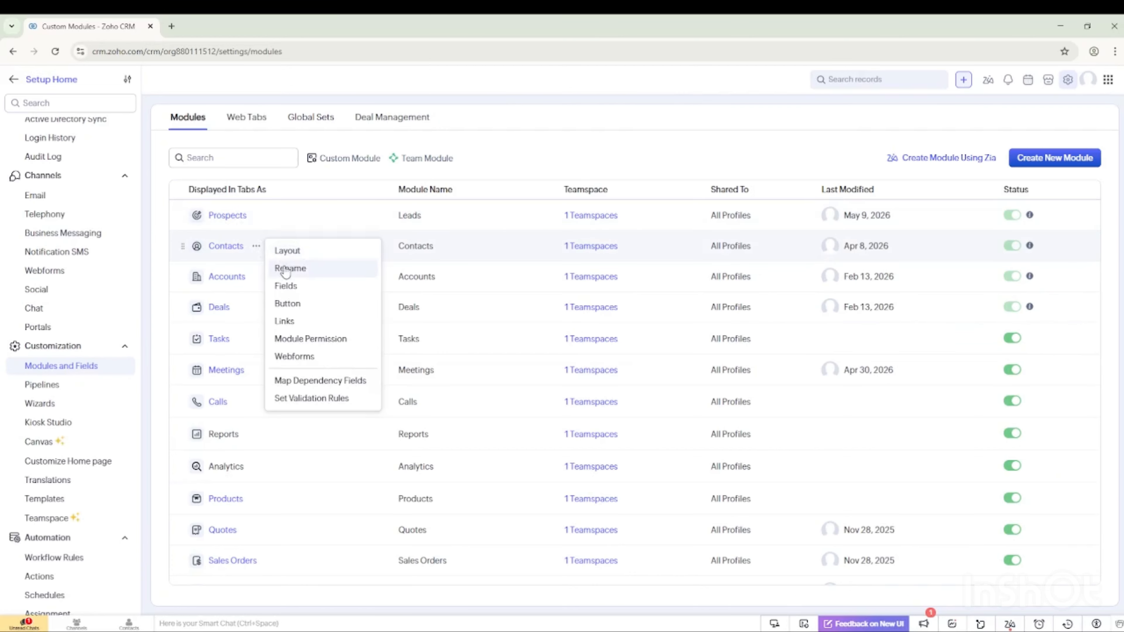
{"action": "left_click", "coordinate": [297, 267]}
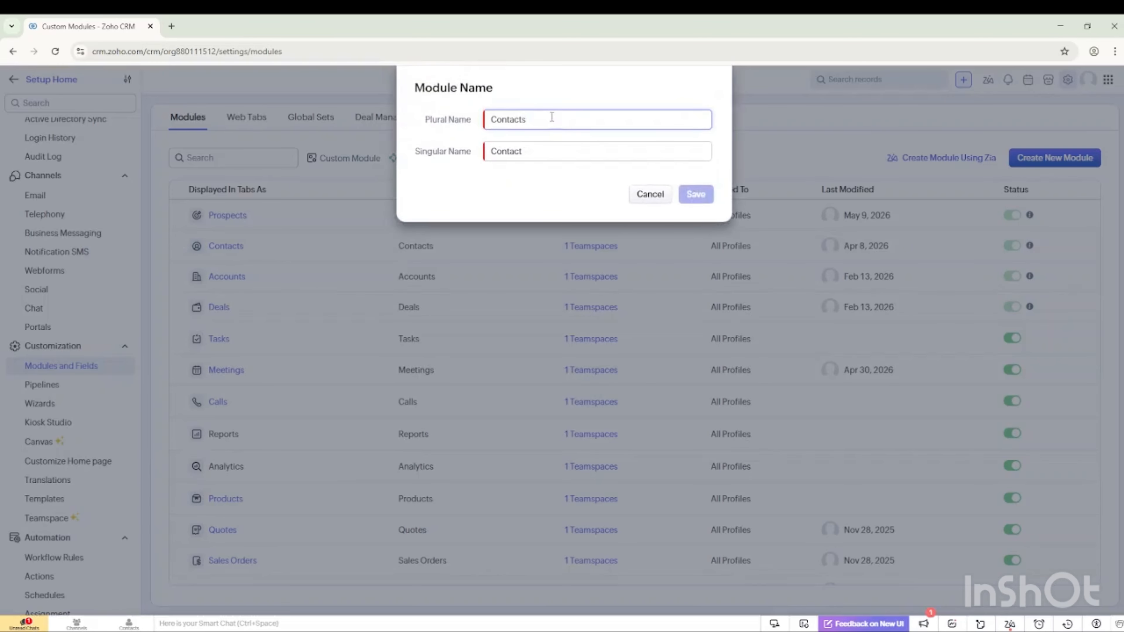
{"action": "key", "text": "BackSpace"}
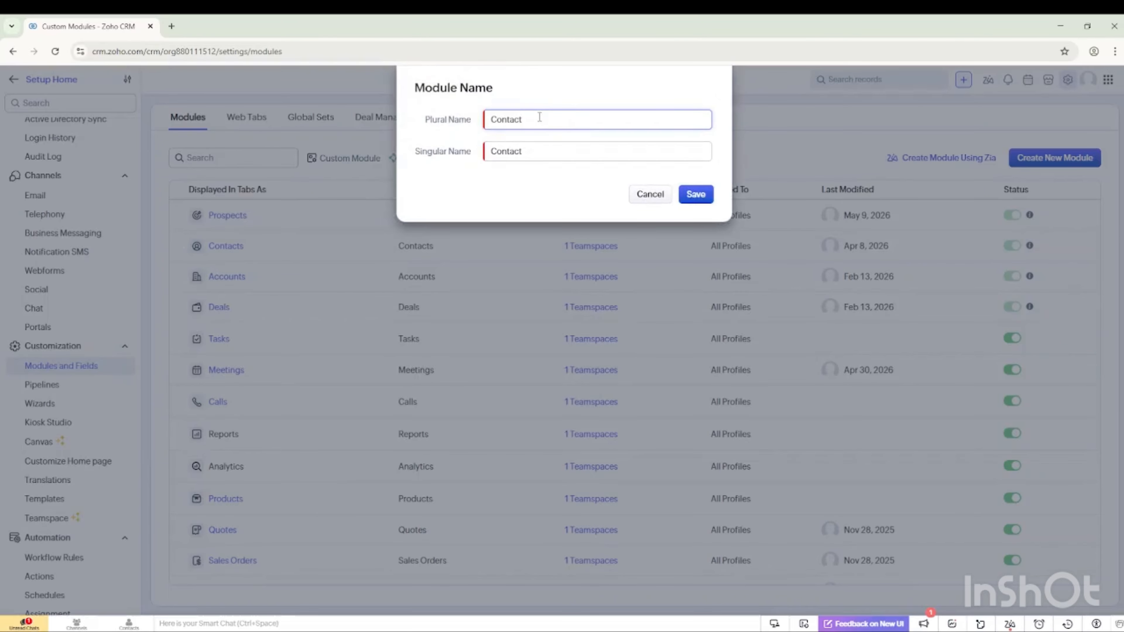
{"action": "type", "text": "Persons"}
{"action": "left_click", "coordinate": [544, 155]}
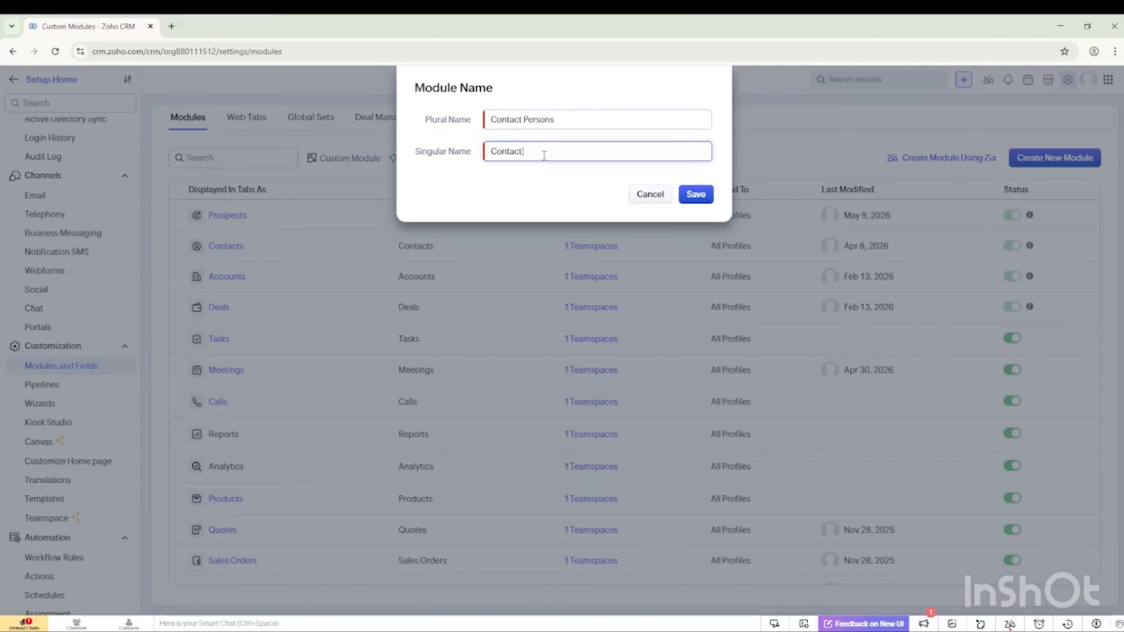
{"action": "type", "text": "Person"}
{"action": "left_click", "coordinate": [703, 194]}
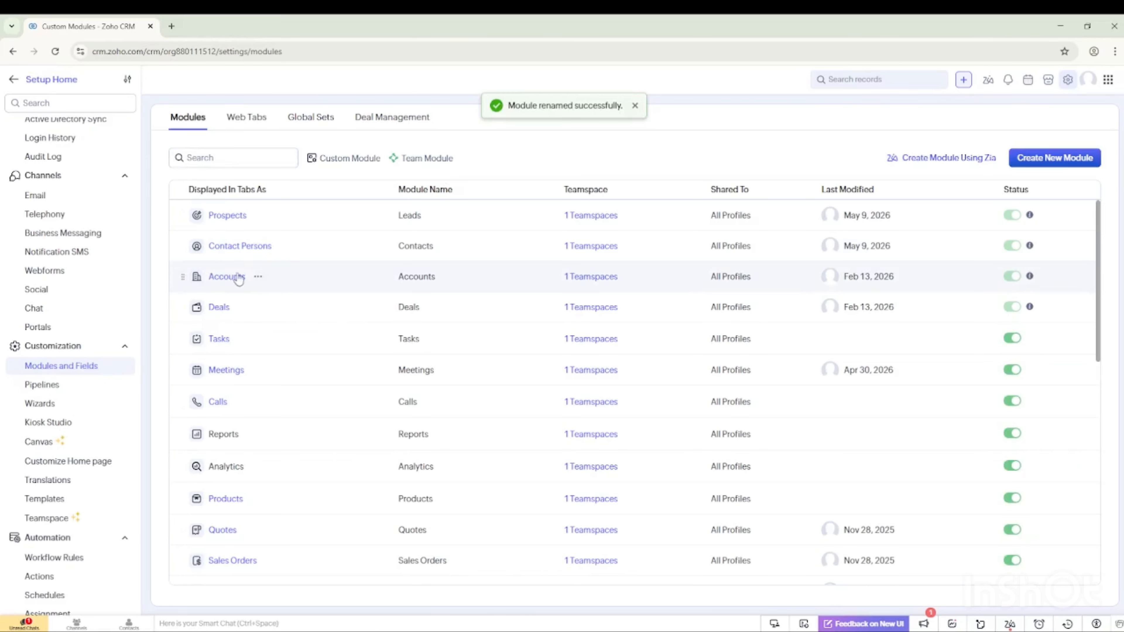
Rename the Accounts module with the plural name Customers and the singular name Customer, and save it
{"action": "left_click", "coordinate": [259, 278]}
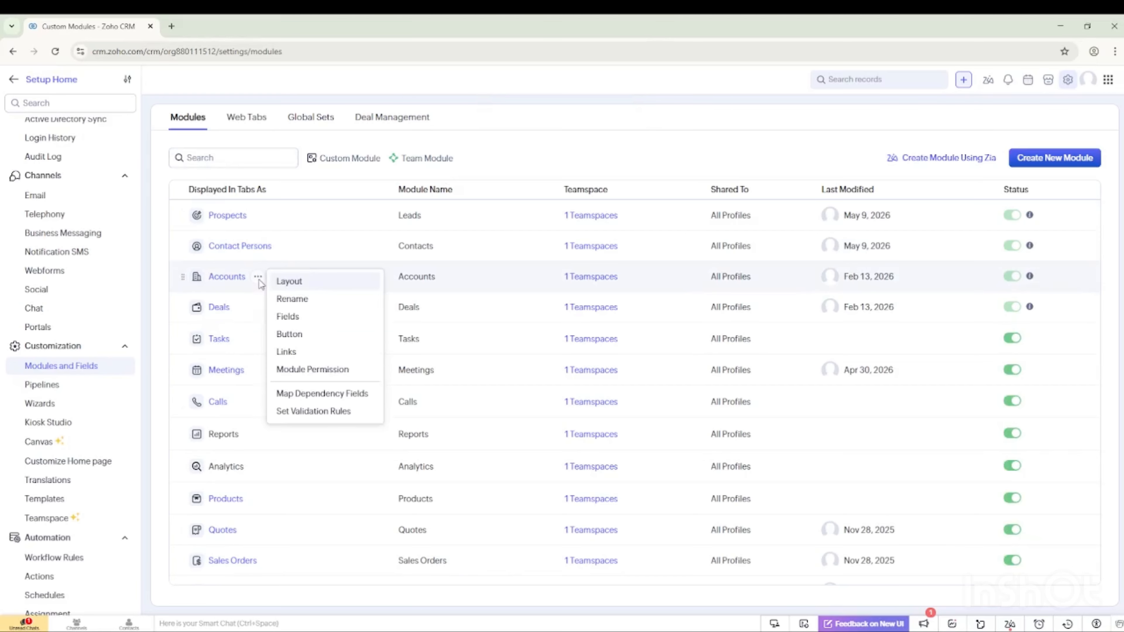
{"action": "left_click", "coordinate": [291, 299]}
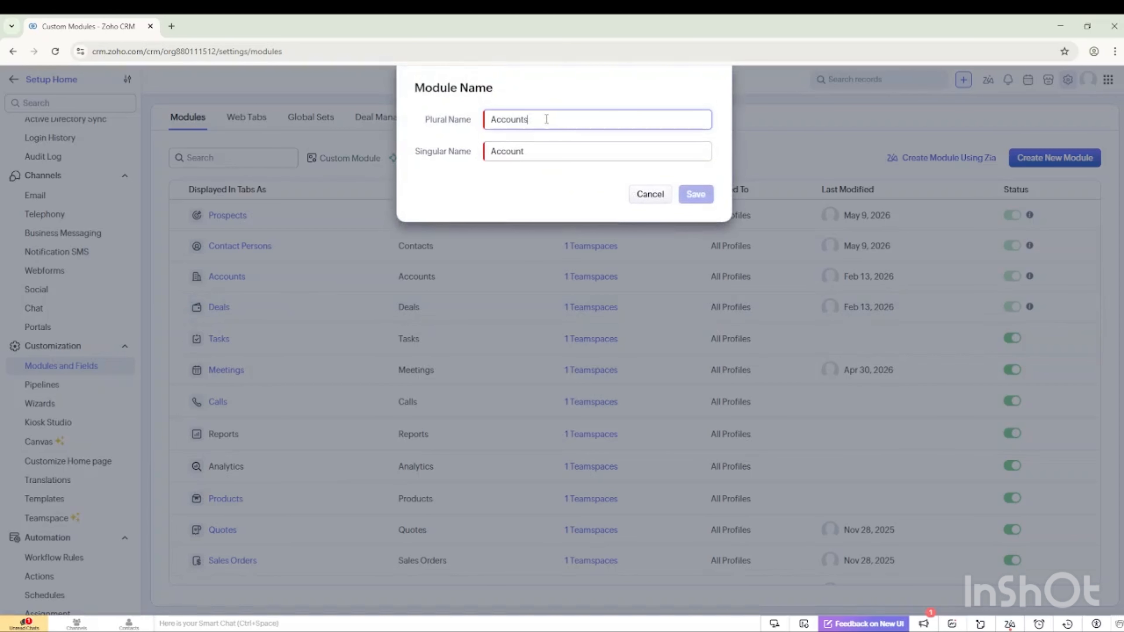
{"action": "left_click_drag", "start_coordinate": [552, 119], "coordinate": [473, 121]}
{"action": "type", "text": "C"}
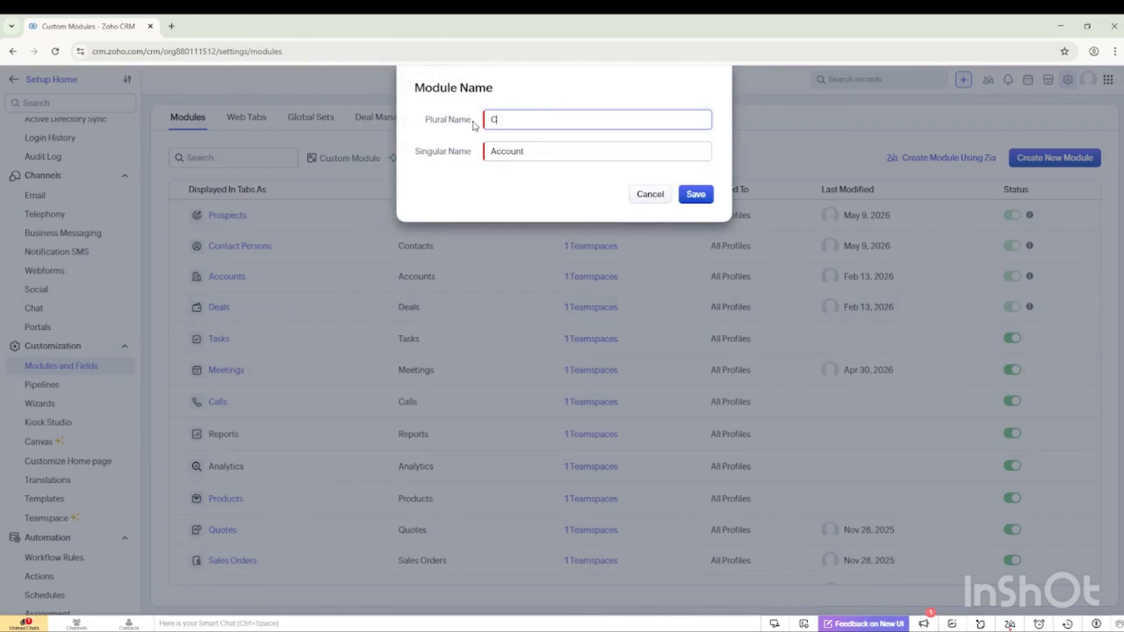
{"action": "type", "text": "ustomers"}
{"action": "left_click", "coordinate": [527, 152]}
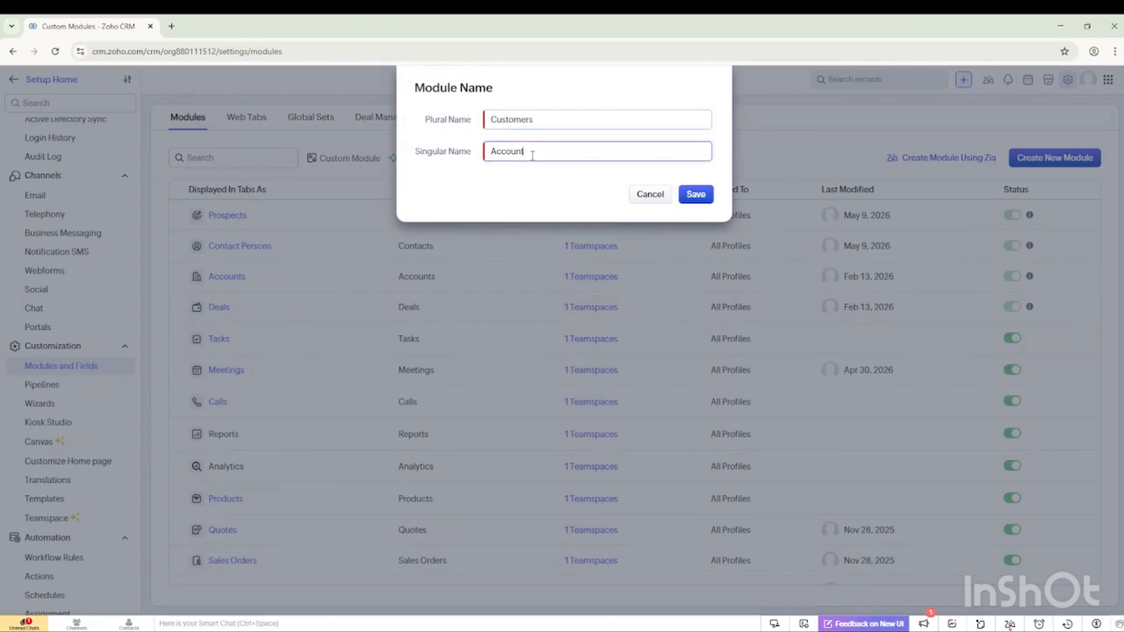
{"action": "left_click_drag", "start_coordinate": [529, 151], "coordinate": [482, 154]}
{"action": "type", "text": "Customer"}
{"action": "left_click", "coordinate": [696, 194]}
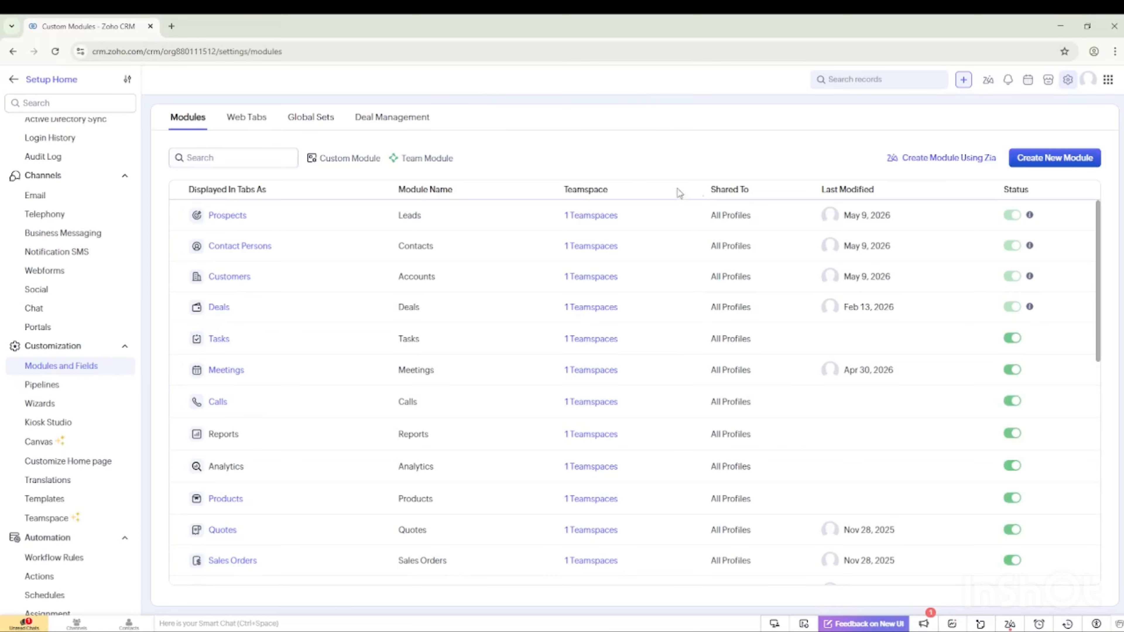
Leave setup and check the renamed Prospects, Contact Persons and Customers modules in the CRM
{"action": "left_click", "coordinate": [37, 80]}
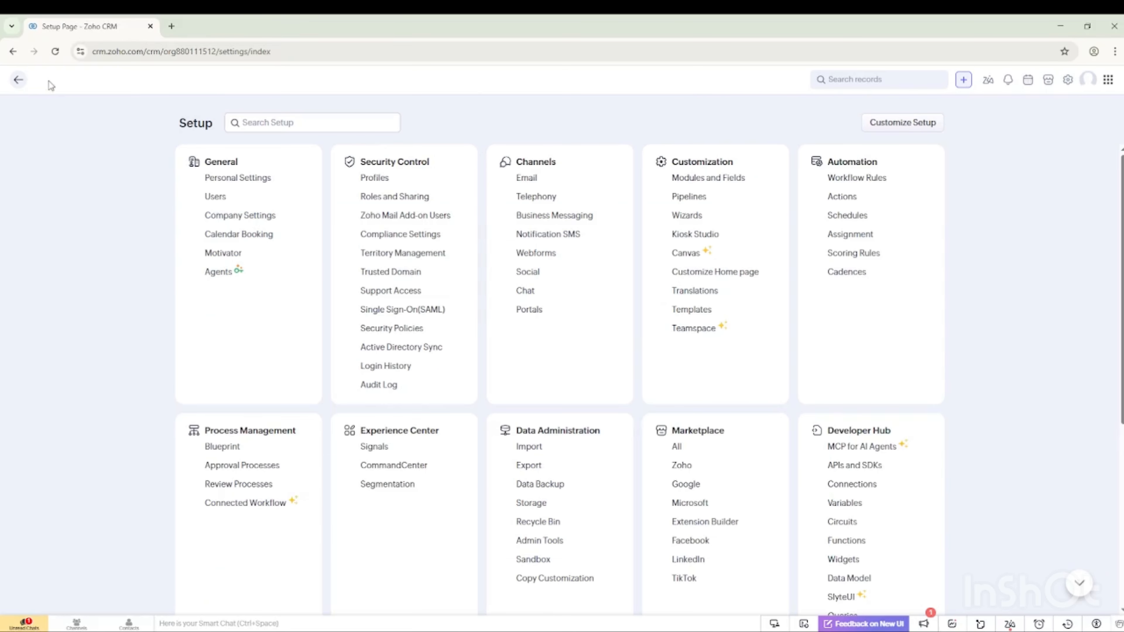
{"action": "left_click", "coordinate": [17, 81]}
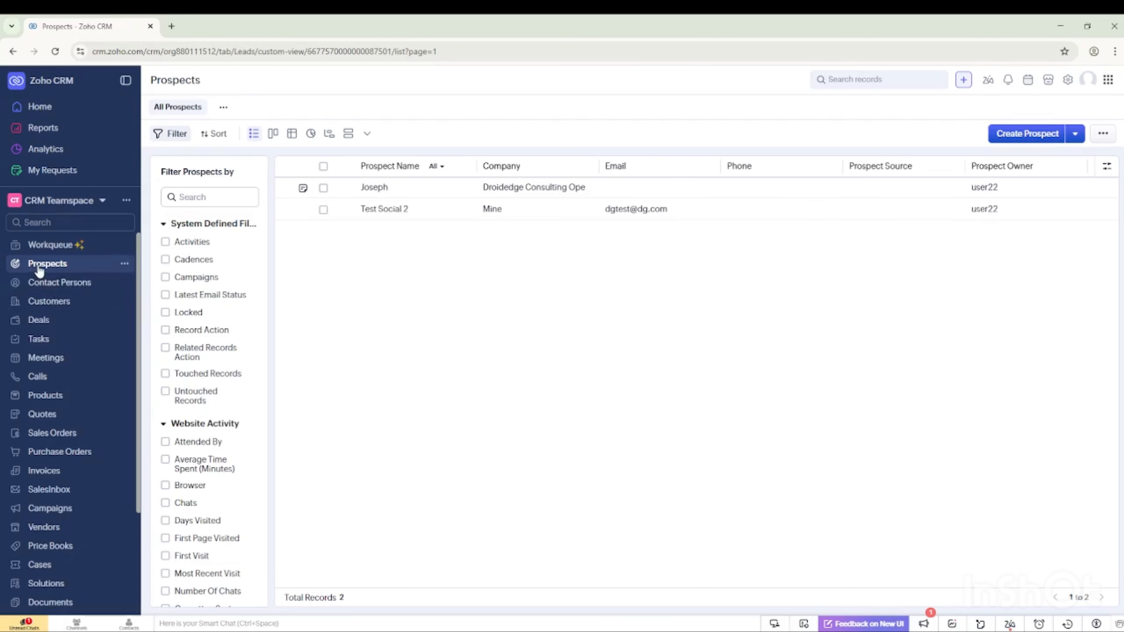
{"action": "left_click", "coordinate": [49, 283]}
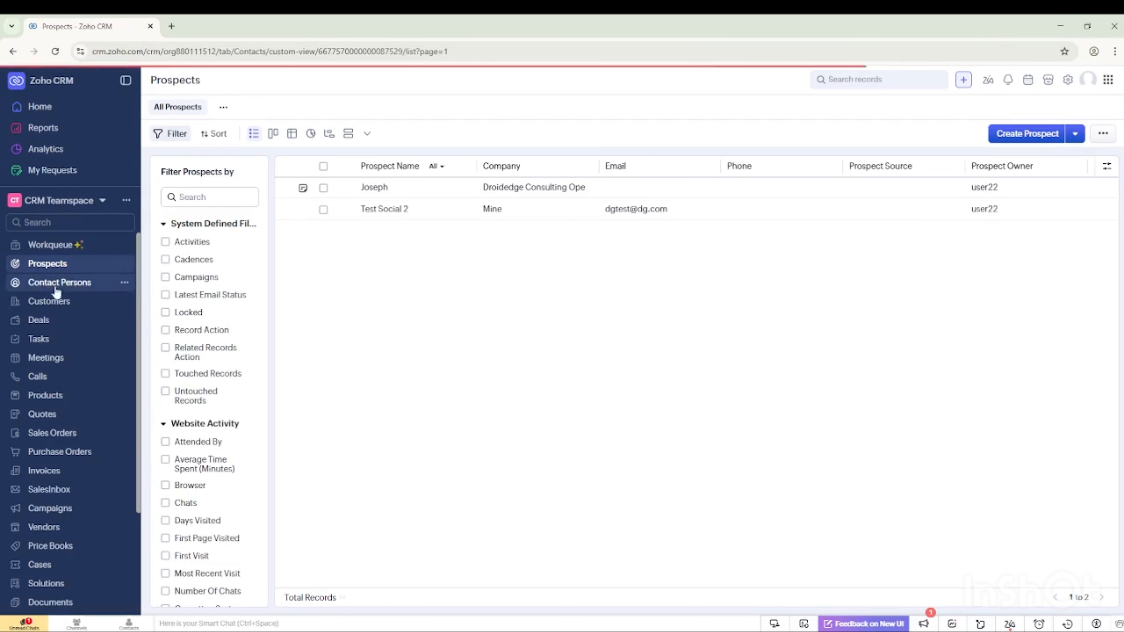
{"action": "left_click", "coordinate": [50, 305]}
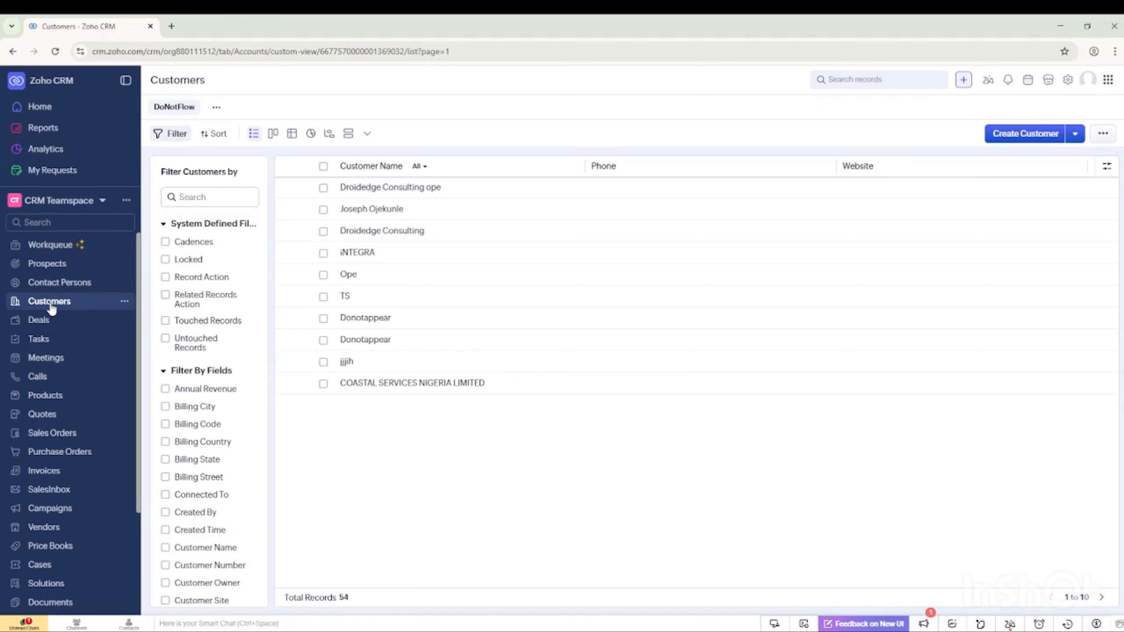
{"action": "left_click", "coordinate": [40, 264]}
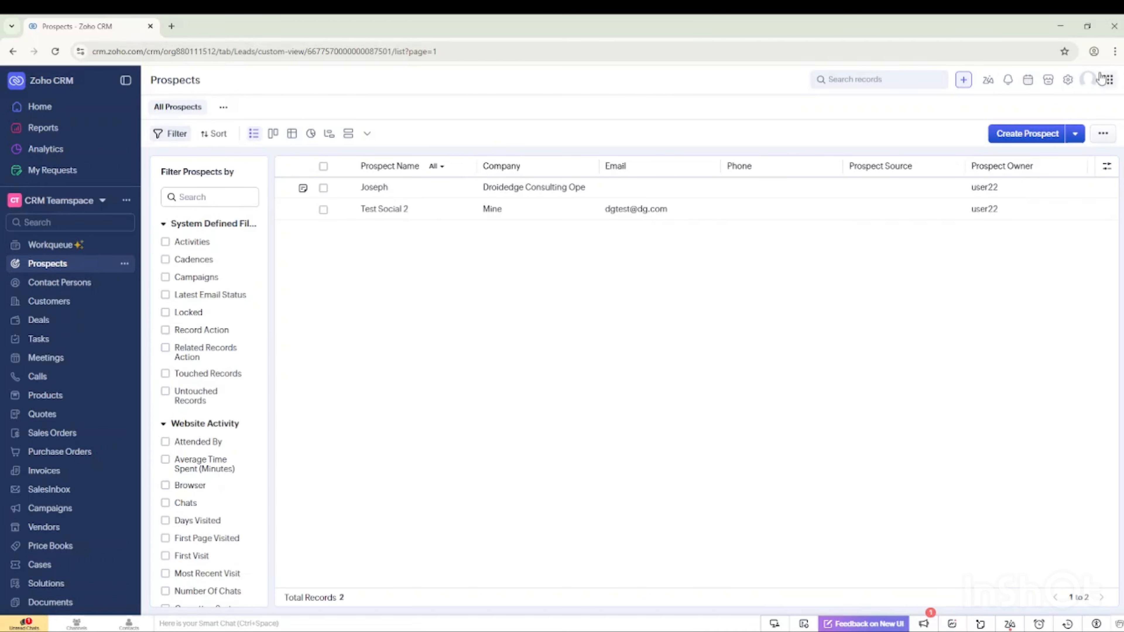
Open the Prospects module's fields from the Modules and Fields setup for creating and editing, skipping the Address field introduction
{"action": "left_click", "coordinate": [1069, 86]}
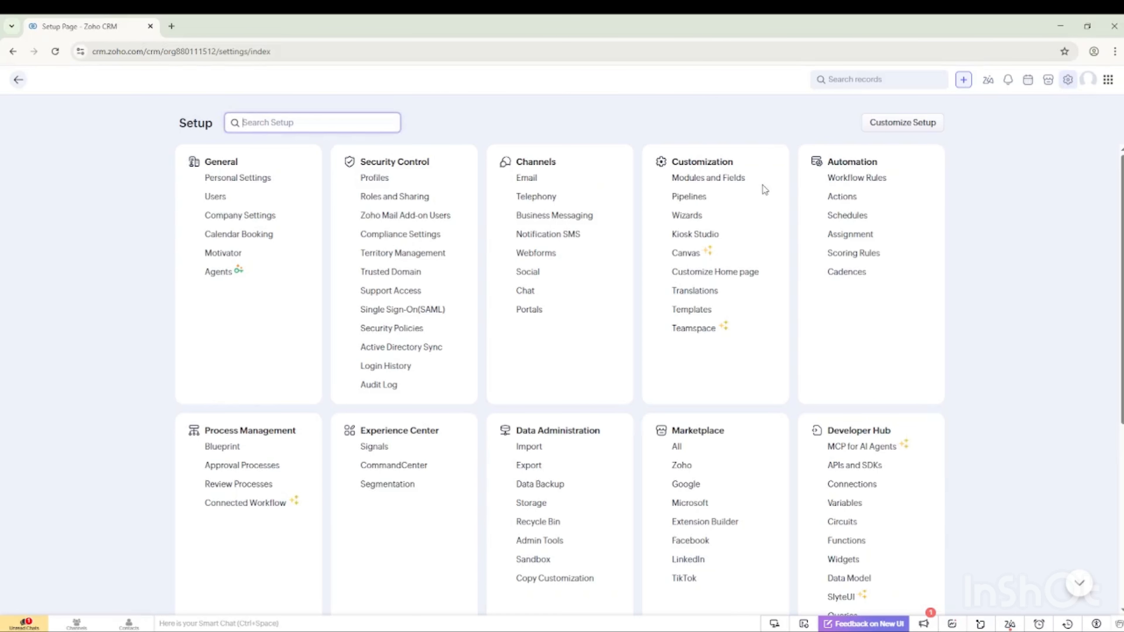
{"action": "left_click", "coordinate": [716, 182]}
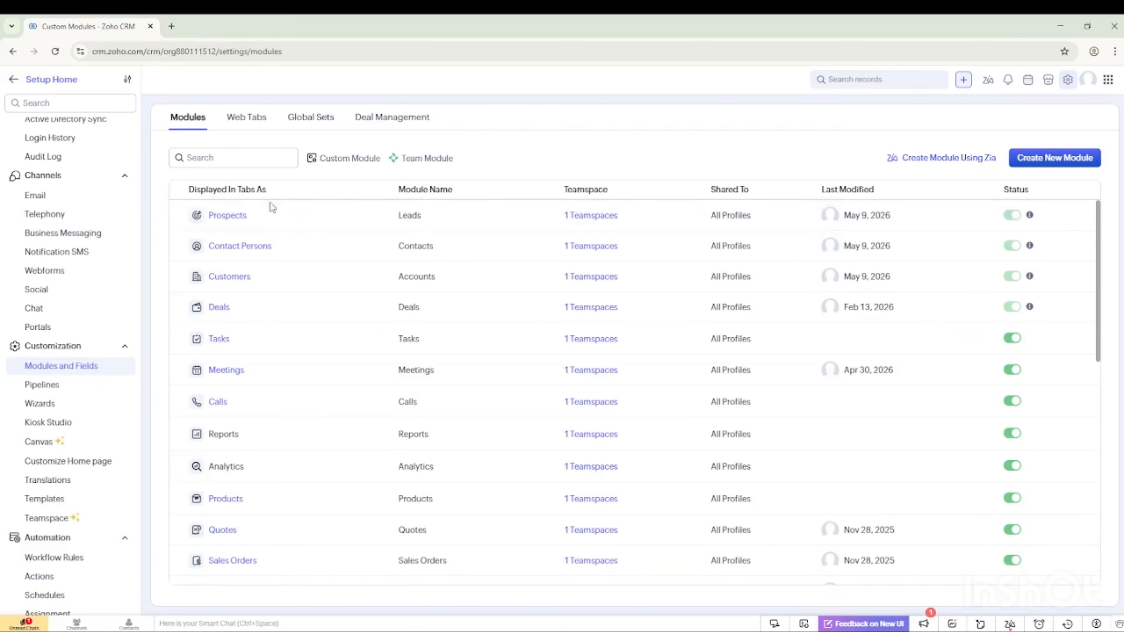
{"action": "left_click", "coordinate": [228, 216]}
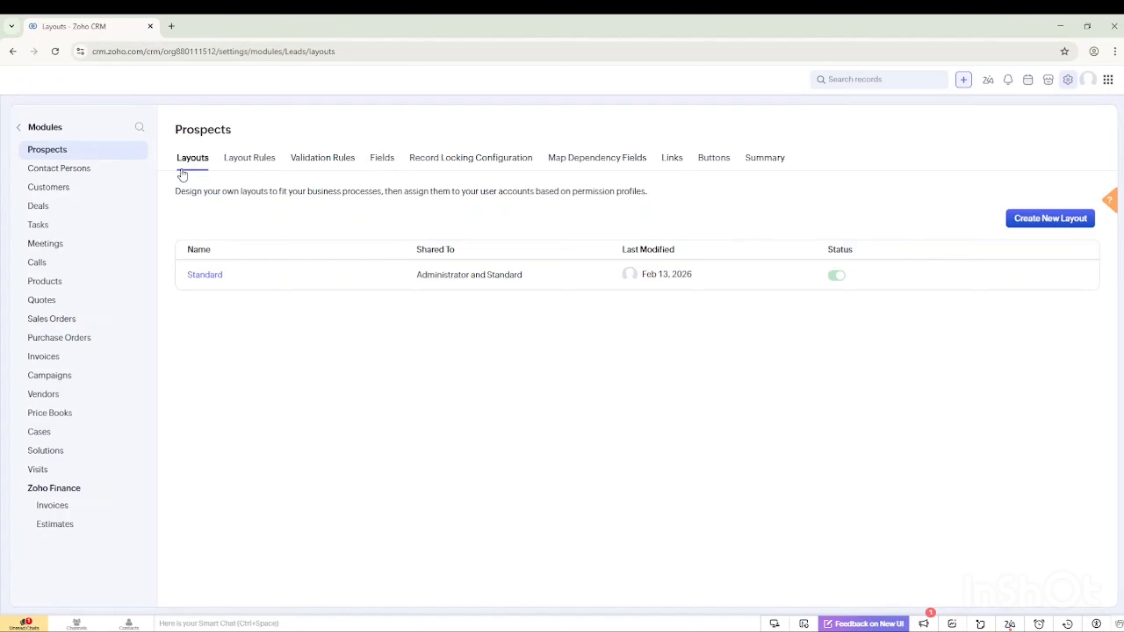
{"action": "left_click", "coordinate": [382, 158]}
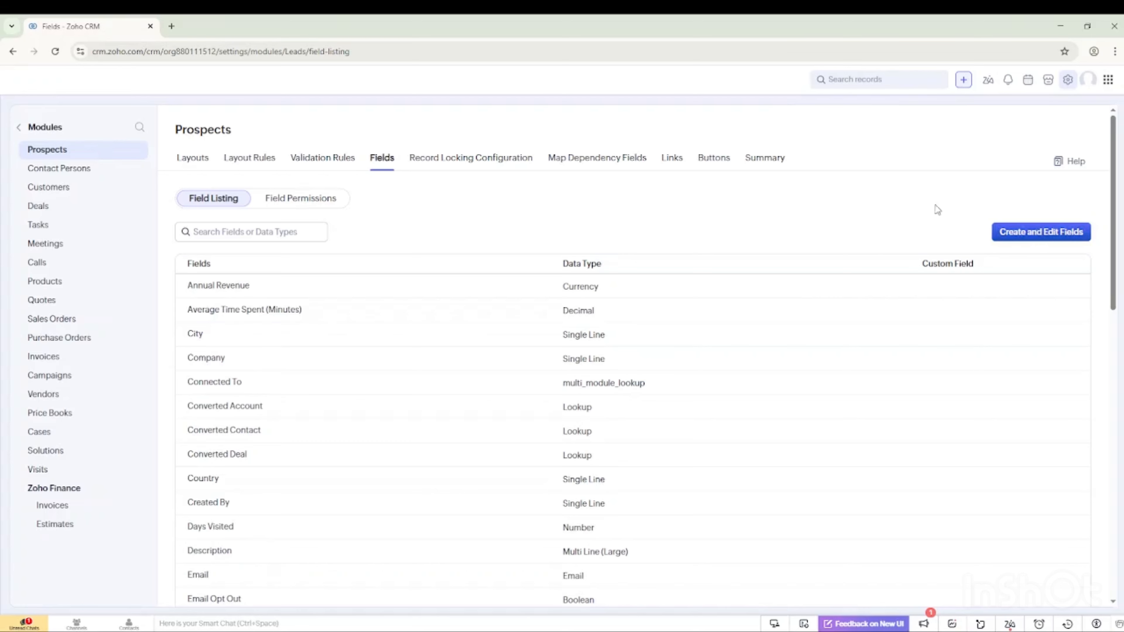
{"action": "left_click", "coordinate": [1004, 239]}
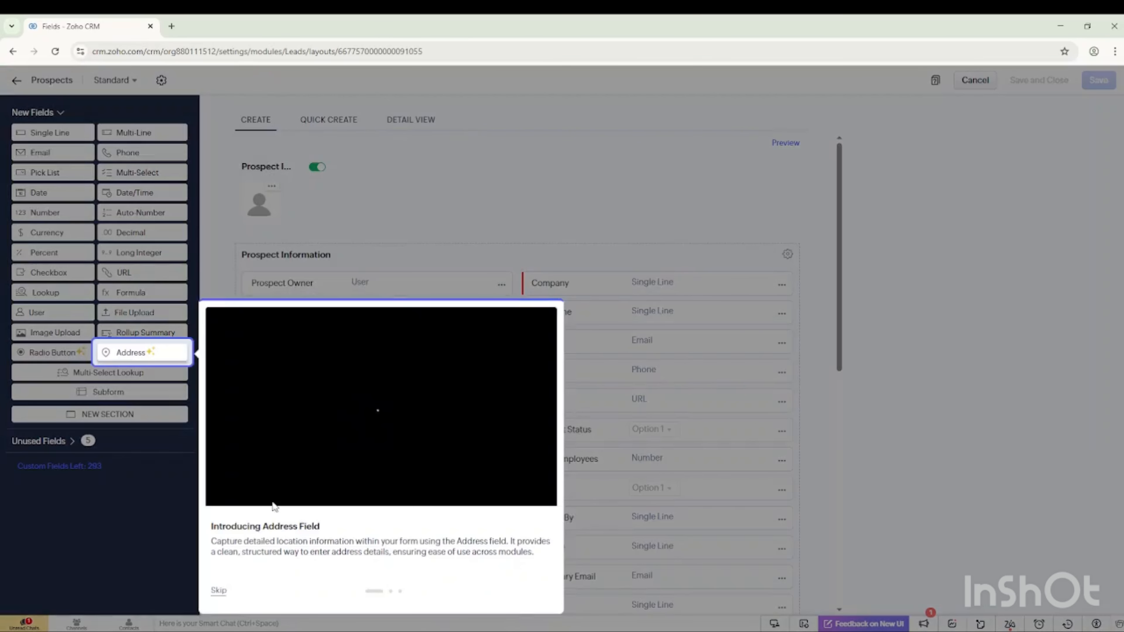
{"action": "left_click", "coordinate": [215, 591]}
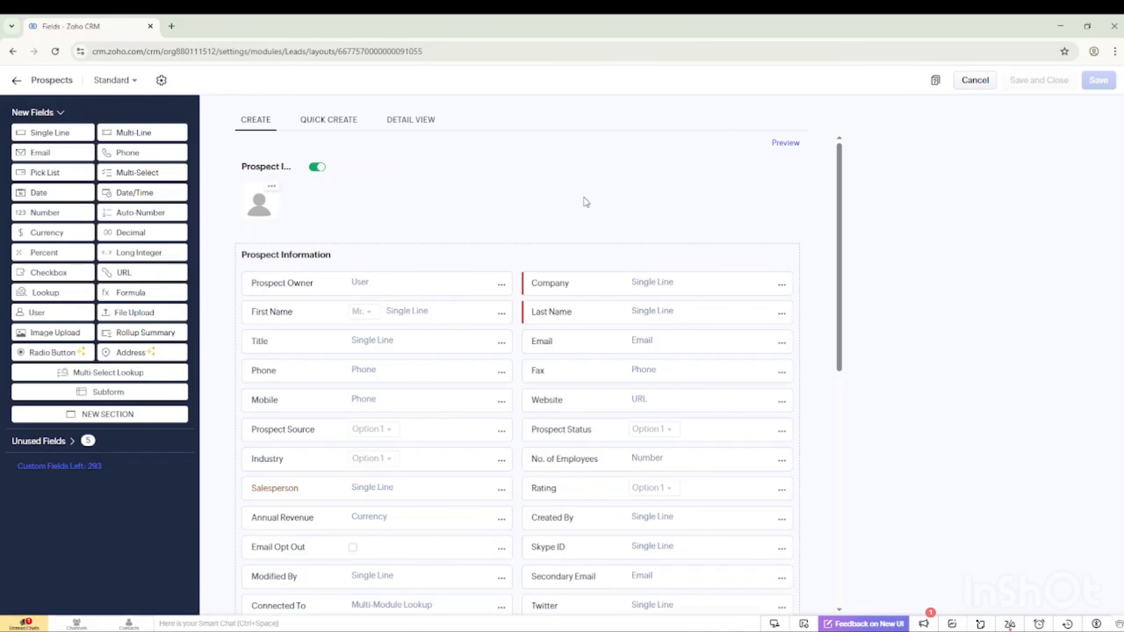
Remove the Twitter and Rating fields from the Prospect Information section of the Standard layout
{"action": "scroll", "coordinate": [480, 397], "scroll_direction": "down", "scroll_amount": 3}
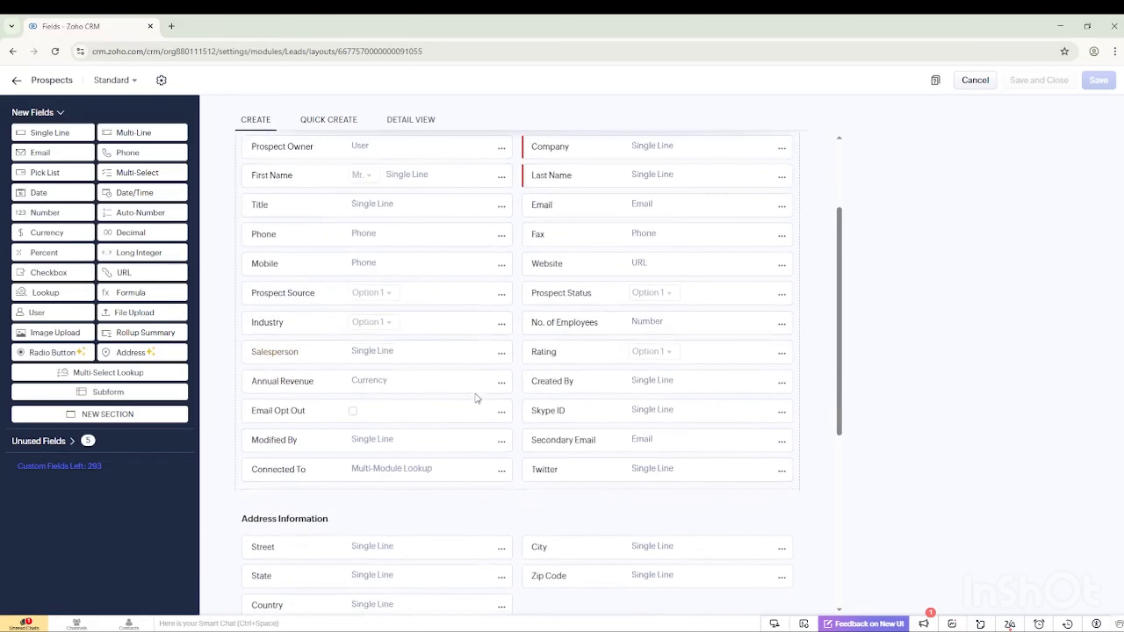
{"action": "scroll", "coordinate": [477, 396], "scroll_direction": "up", "scroll_amount": 3}
{"action": "scroll", "coordinate": [438, 386], "scroll_direction": "down", "scroll_amount": 3}
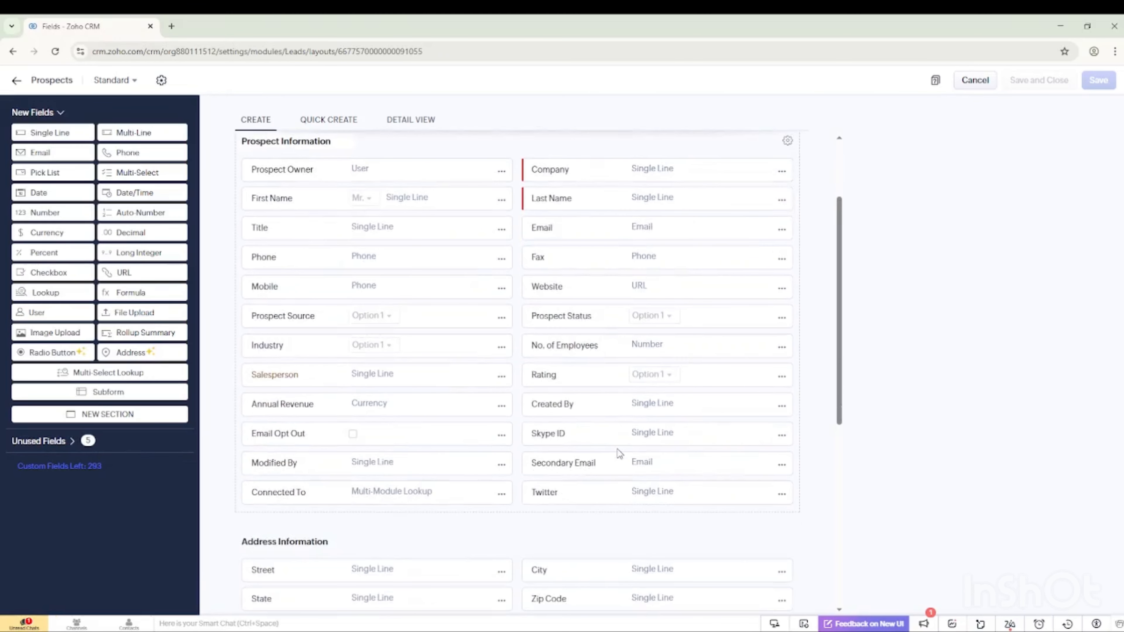
{"action": "left_click", "coordinate": [782, 493]}
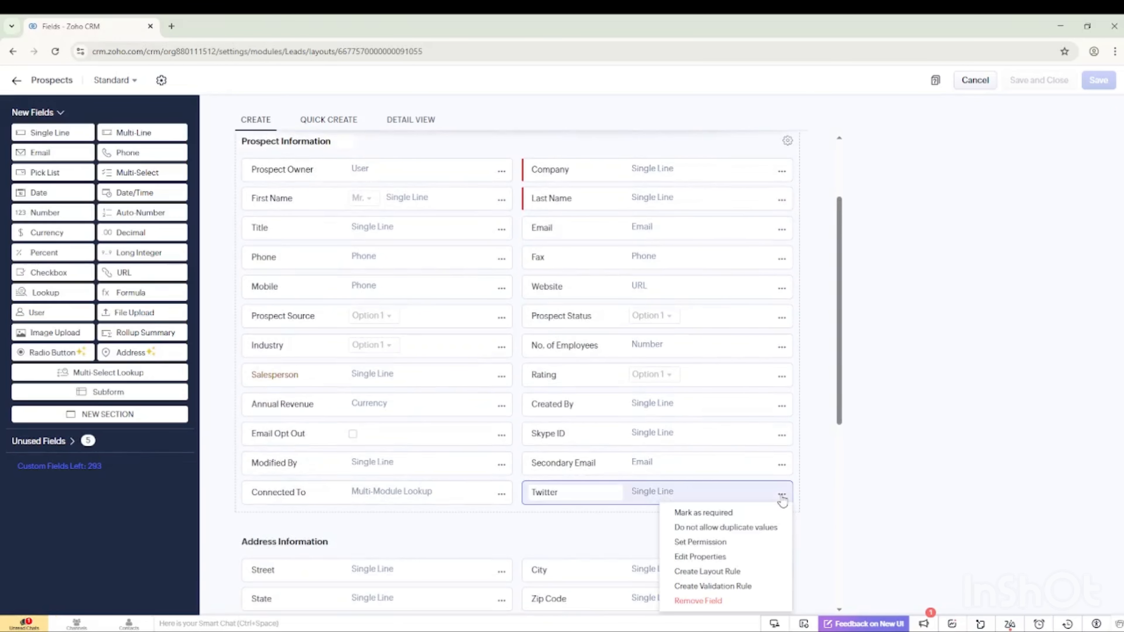
{"action": "left_click", "coordinate": [707, 601]}
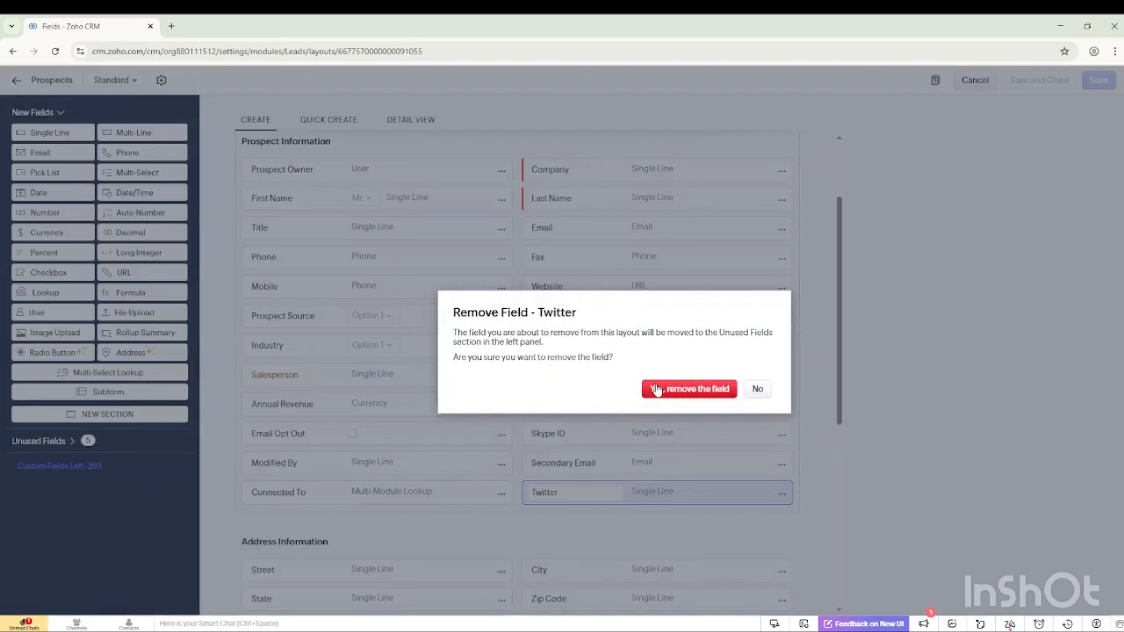
{"action": "left_click", "coordinate": [656, 388]}
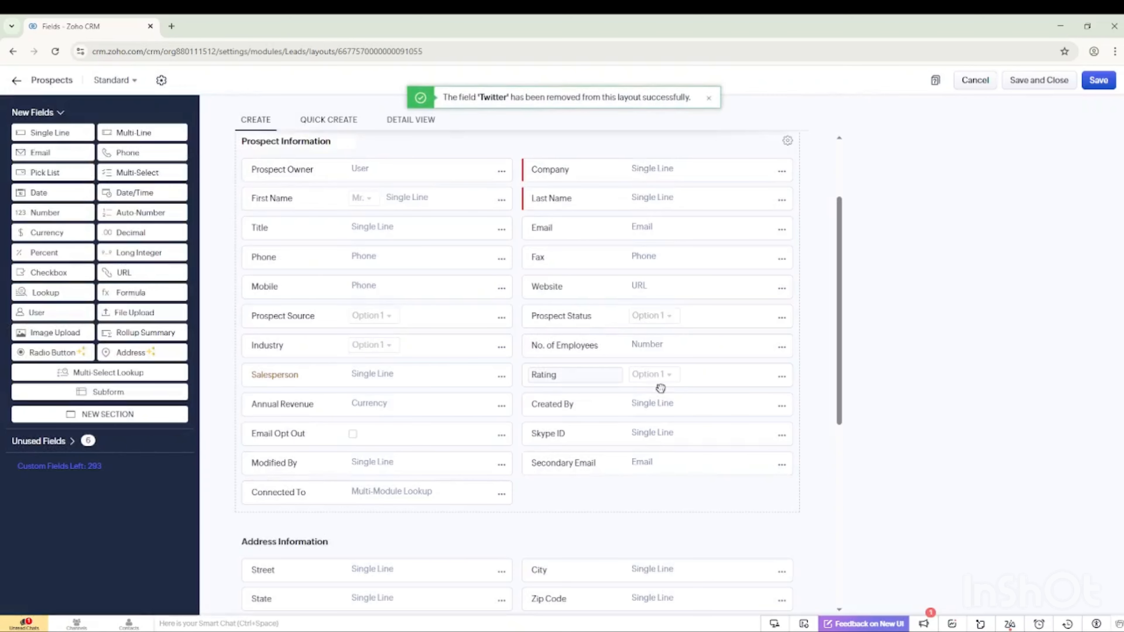
{"action": "left_click", "coordinate": [782, 376]}
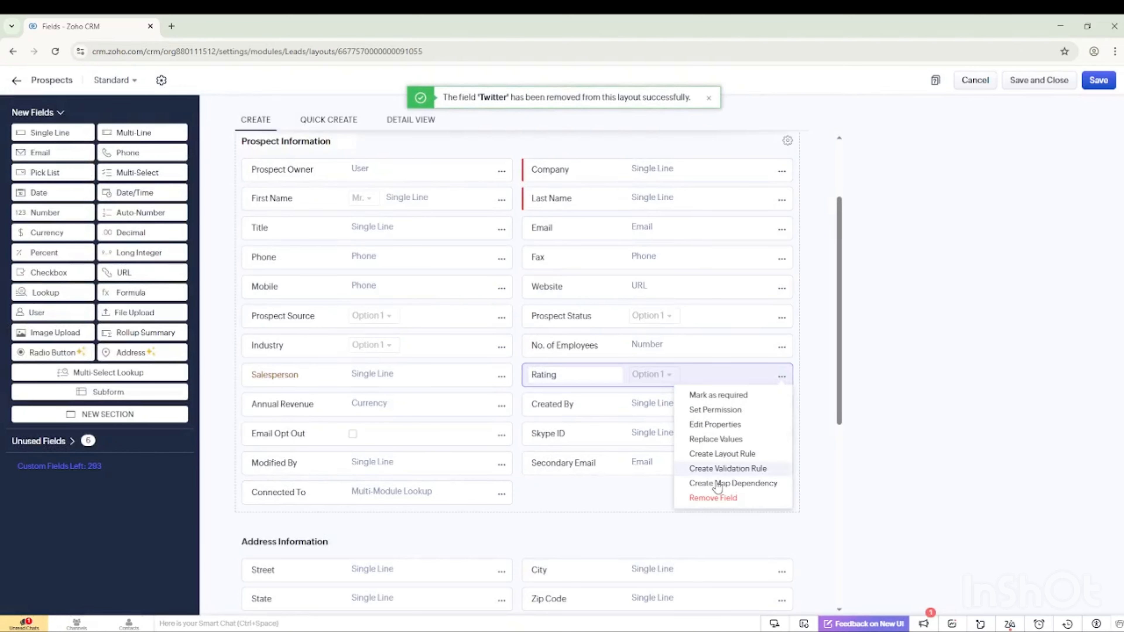
{"action": "left_click", "coordinate": [713, 498]}
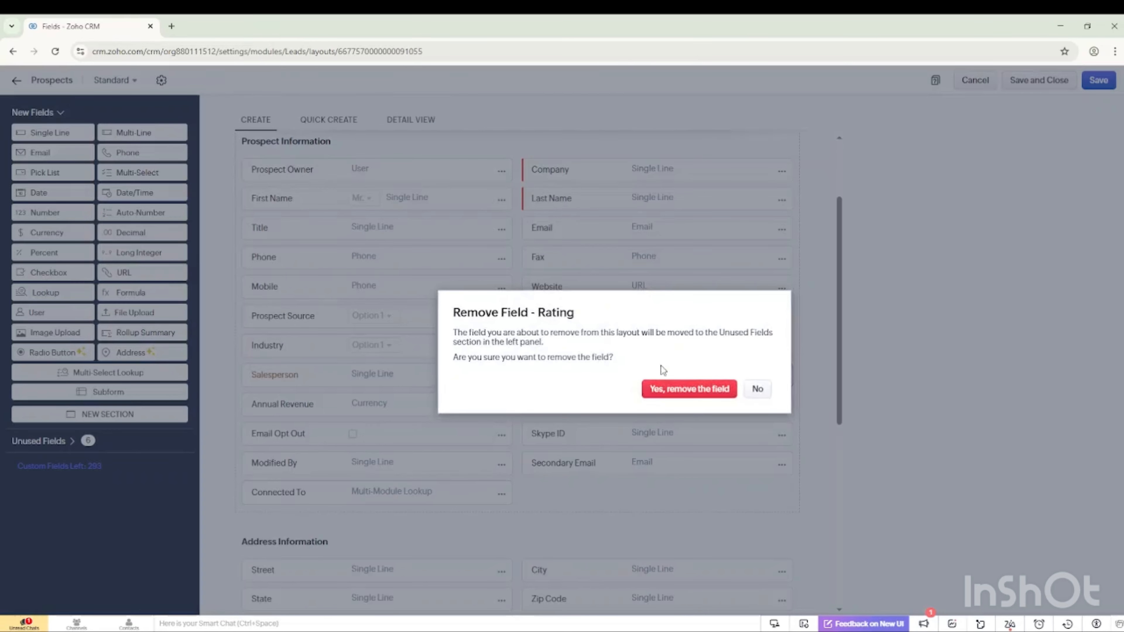
{"action": "left_click", "coordinate": [678, 390]}
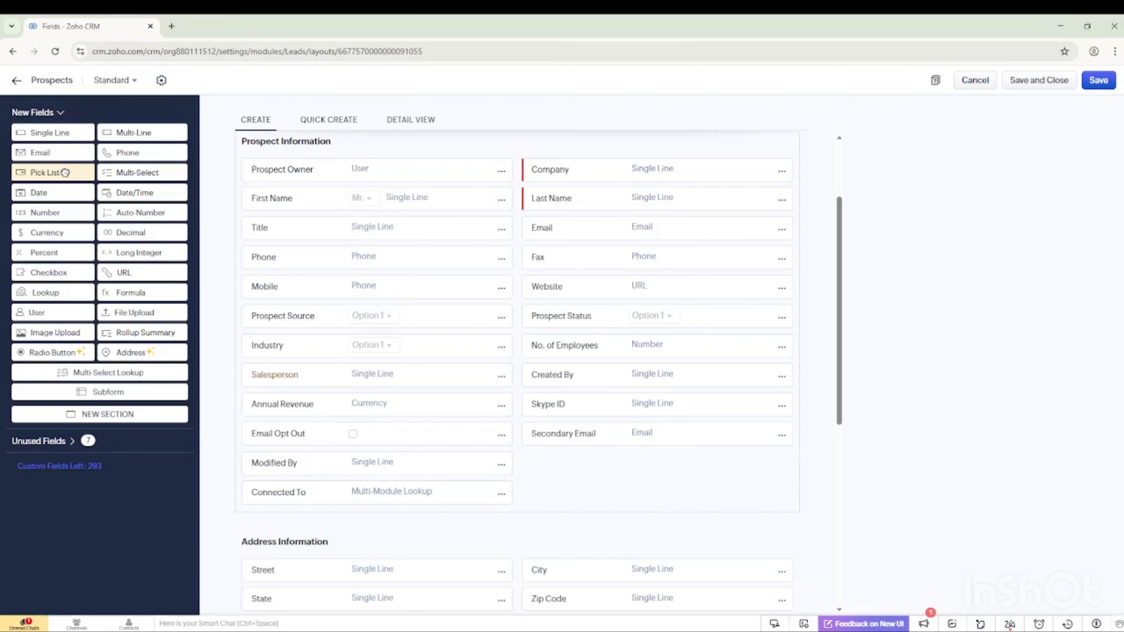
Add a pick list field labelled Product above Industry in the Prospect Information section, with Smart TV as its first option
{"action": "left_click_drag", "start_coordinate": [65, 172], "coordinate": [300, 344]}
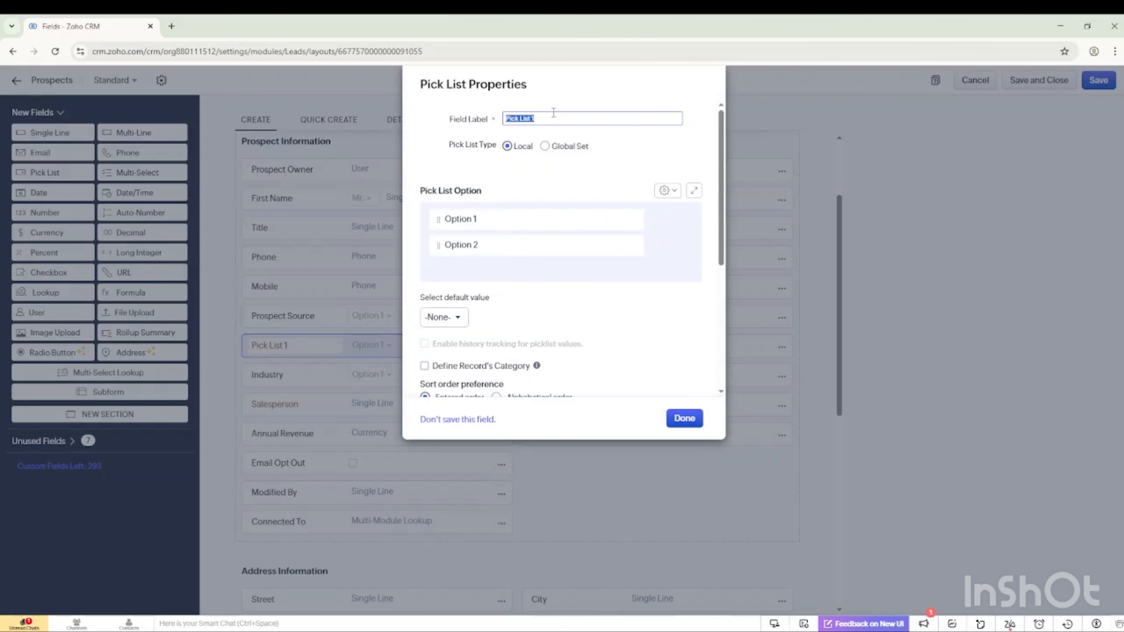
{"action": "type", "text": "Product Na"}
{"action": "left_click", "coordinate": [477, 219]}
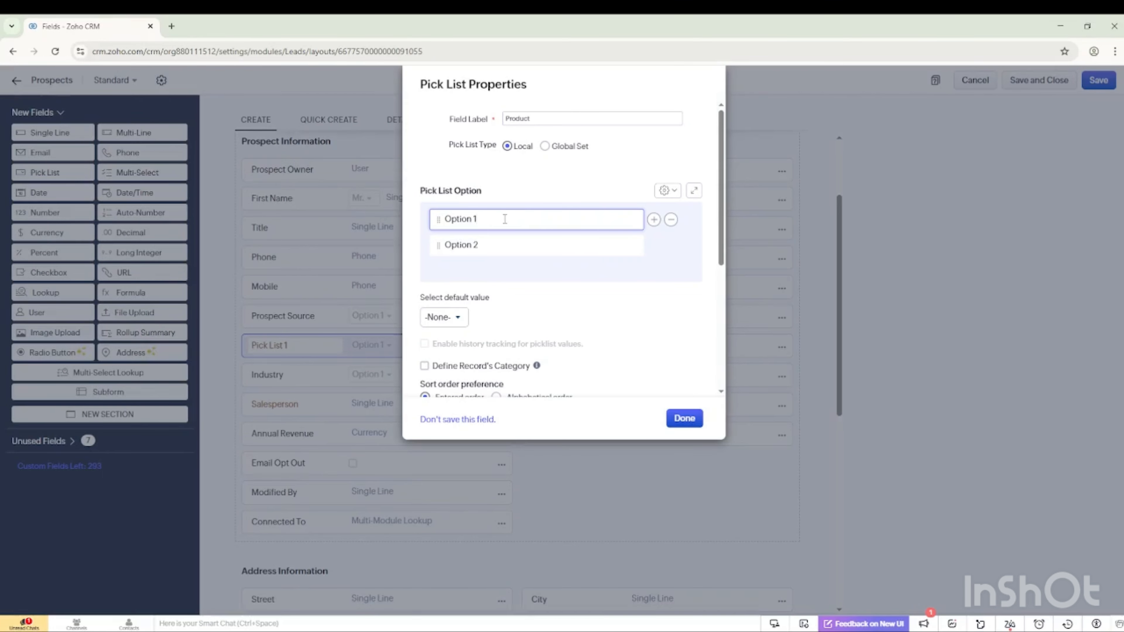
{"action": "key", "text": "BackSpace"}
{"action": "key", "text": "BackSpace"}
{"action": "key", "text": "BackSpace"}
{"action": "key", "text": "BackSpace"}
{"action": "key", "text": "BackSpace"}
{"action": "key", "text": "BackSpace"}
{"action": "key", "text": "BackSpace"}
{"action": "key", "text": "BackSpace"}
{"action": "type", "text": "Smart"}
{"action": "type", "text": " 1"}
{"action": "type", "text": "V"}
Set the second option of the Product pick list to Laptop
{"action": "left_click", "coordinate": [501, 243]}
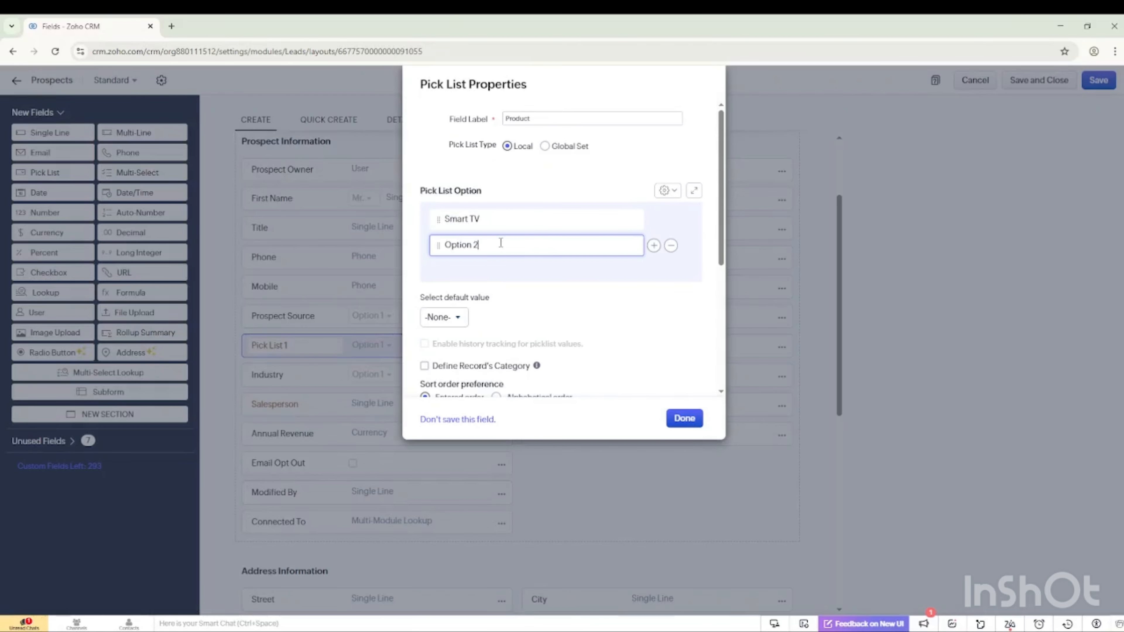
{"action": "key", "text": "BackSpace"}
{"action": "key", "text": "BackSpace"}
{"action": "key", "text": "BackSpace"}
{"action": "key", "text": "BackSpace"}
{"action": "key", "text": "BackSpace"}
{"action": "key", "text": "BackSpace"}
{"action": "key", "text": "BackSpace"}
{"action": "key", "text": "BackSpace"}
{"action": "type", "text": "lAPTOP"}
{"action": "key", "text": "BackSpace"}
{"action": "key", "text": "BackSpace"}
{"action": "key", "text": "BackSpace"}
{"action": "key", "text": "BackSpace"}
{"action": "key", "text": "BackSpace"}
{"action": "key", "text": "BackSpace"}
{"action": "type", "text": "Laptop"}
Add Smartphones as a third option of the Product pick list
{"action": "left_click", "coordinate": [655, 245]}
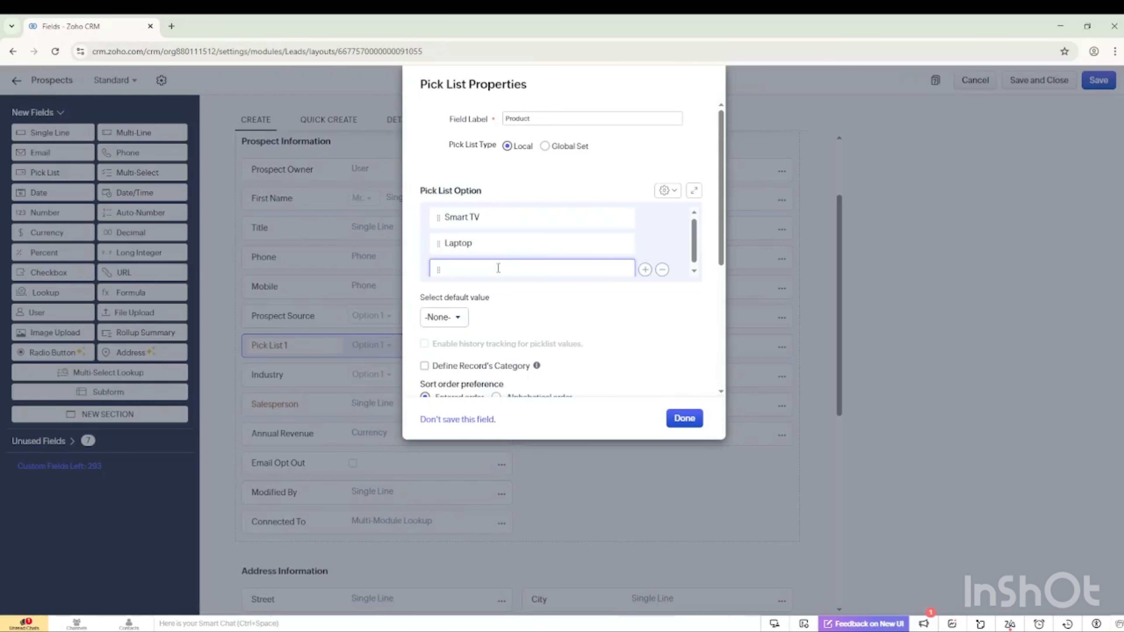
{"action": "type", "text": "Smartphones"}
{"action": "left_click", "coordinate": [606, 313]}
{"action": "scroll", "coordinate": [590, 261], "scroll_direction": "up", "scroll_amount": 1}
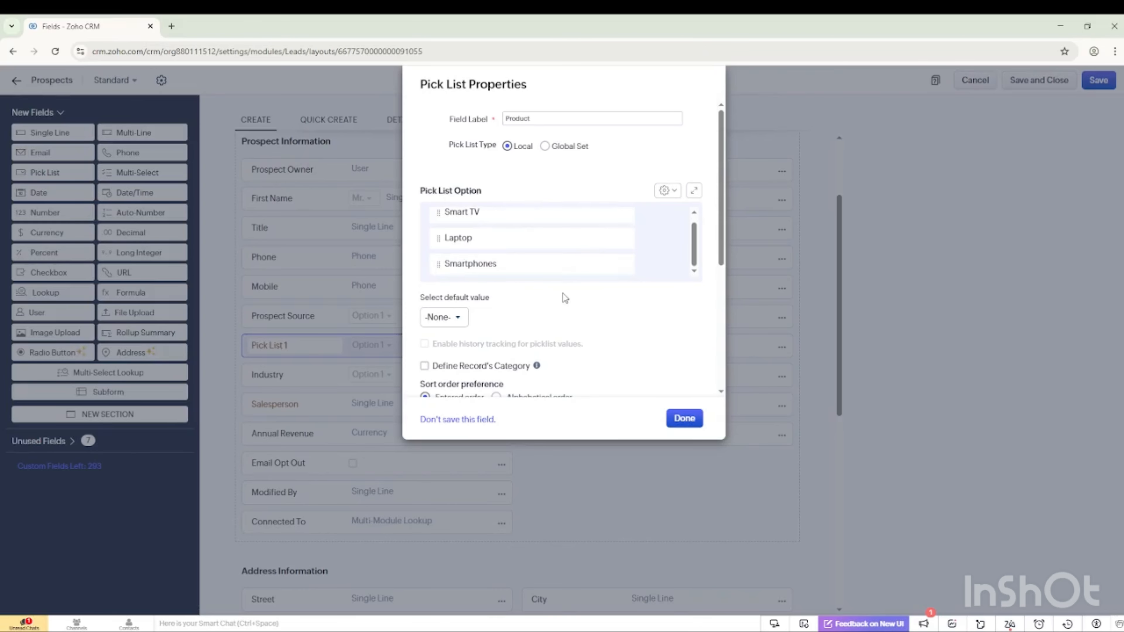
Enable color for the options of the Product pick list, leaving its other properties at their defaults
{"action": "scroll", "coordinate": [563, 293], "scroll_direction": "down", "scroll_amount": 2}
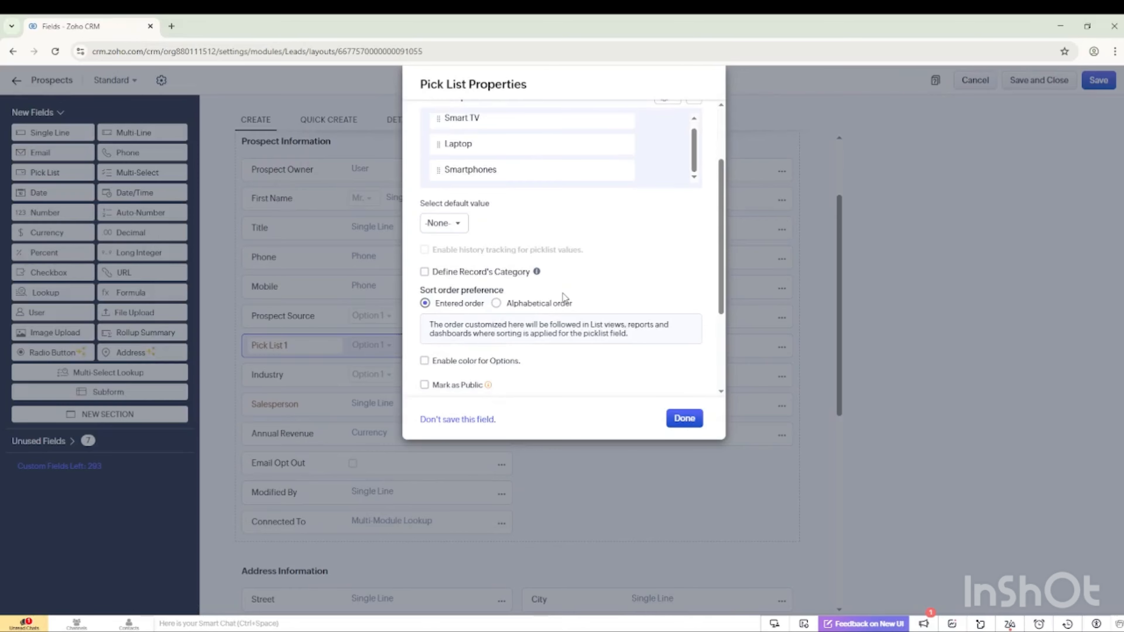
{"action": "scroll", "coordinate": [427, 270], "scroll_direction": "down", "scroll_amount": 2}
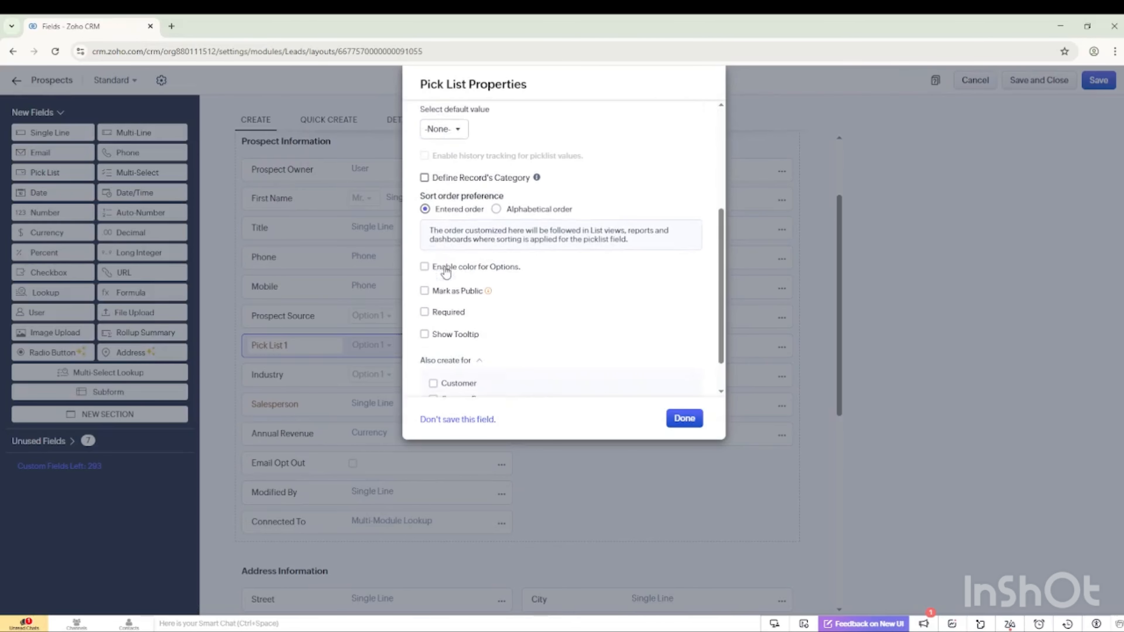
{"action": "scroll", "coordinate": [462, 283], "scroll_direction": "down", "scroll_amount": 1}
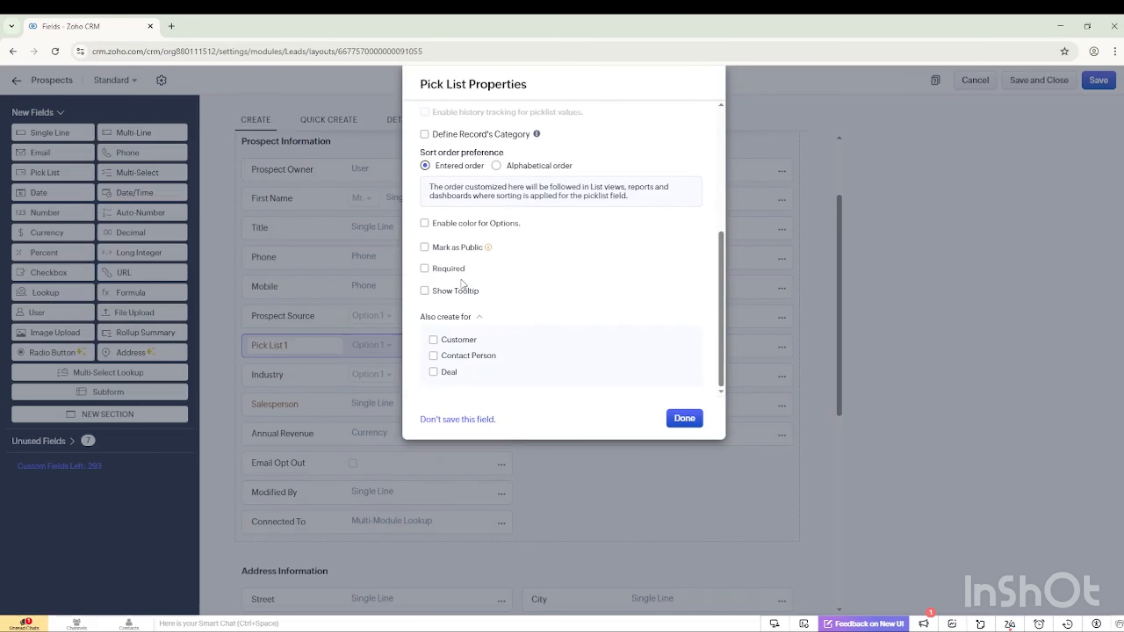
{"action": "scroll", "coordinate": [462, 283], "scroll_direction": "up", "scroll_amount": 3}
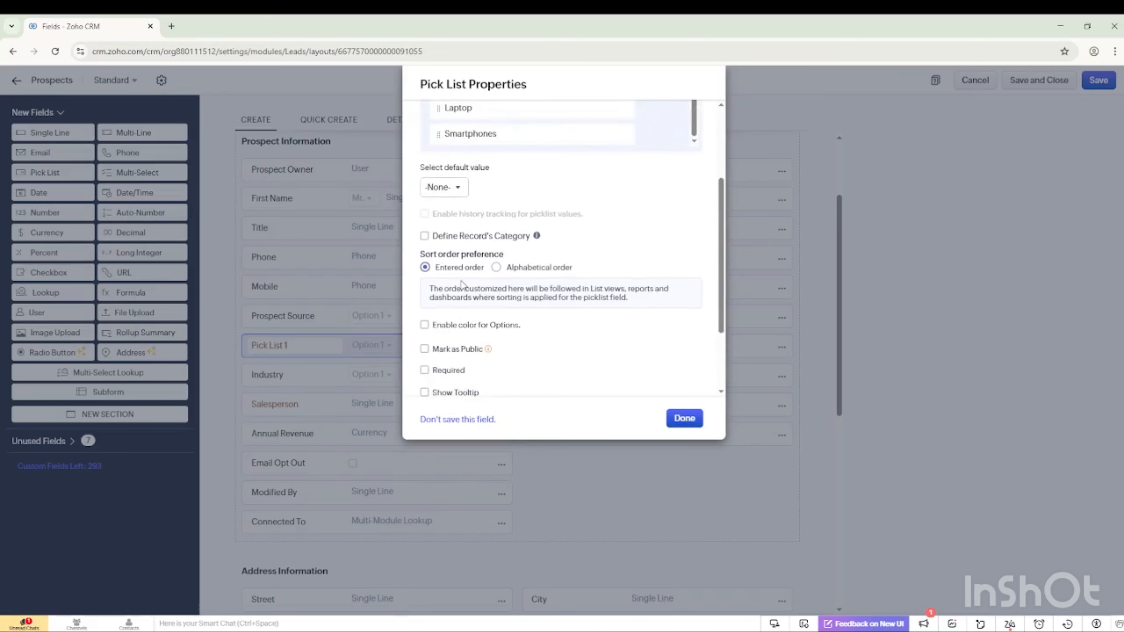
{"action": "left_click", "coordinate": [425, 325]}
{"action": "scroll", "coordinate": [479, 288], "scroll_direction": "up", "scroll_amount": 4}
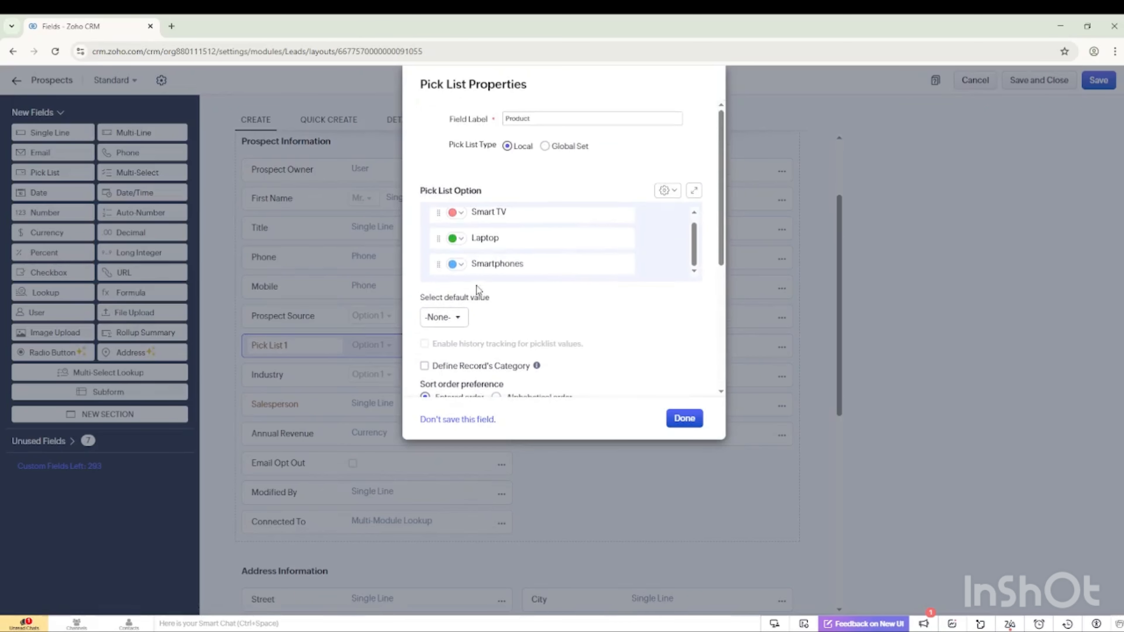
Color the Smart TV option yellow and the Smartphones option pinkish purple, and accept the Product field's properties
{"action": "left_click", "coordinate": [455, 213]}
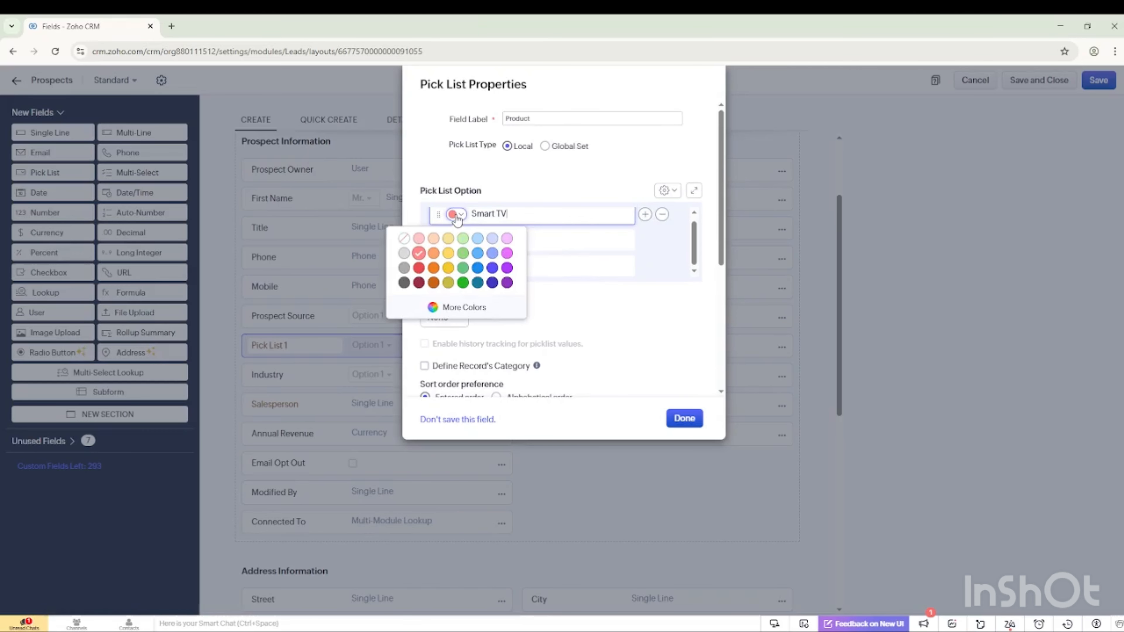
{"action": "left_click", "coordinate": [448, 254]}
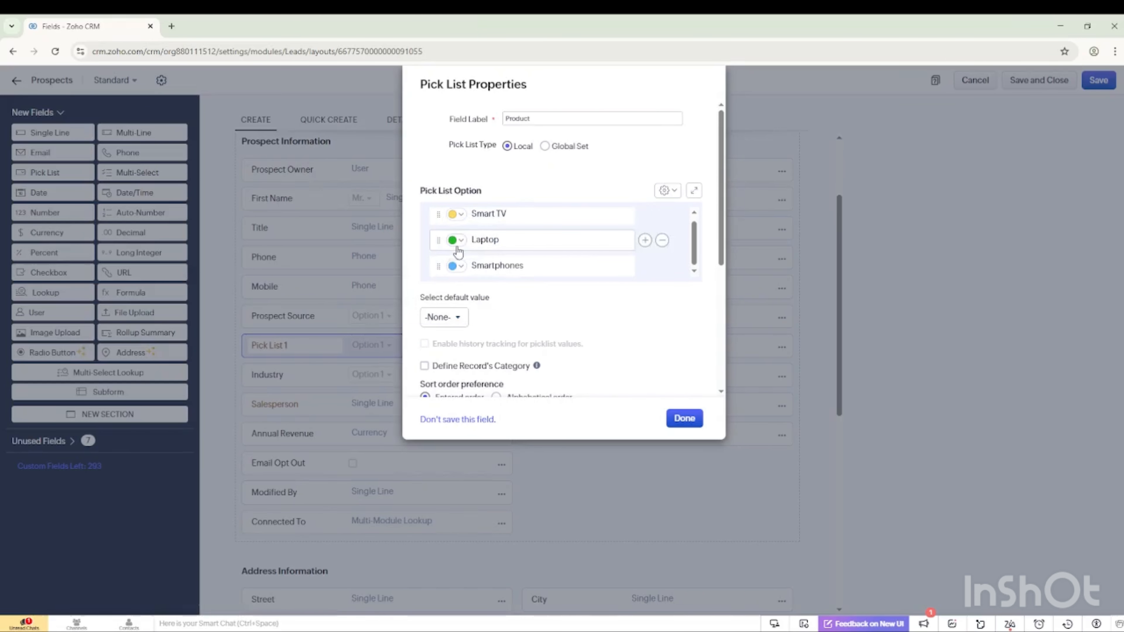
{"action": "left_click", "coordinate": [455, 267]}
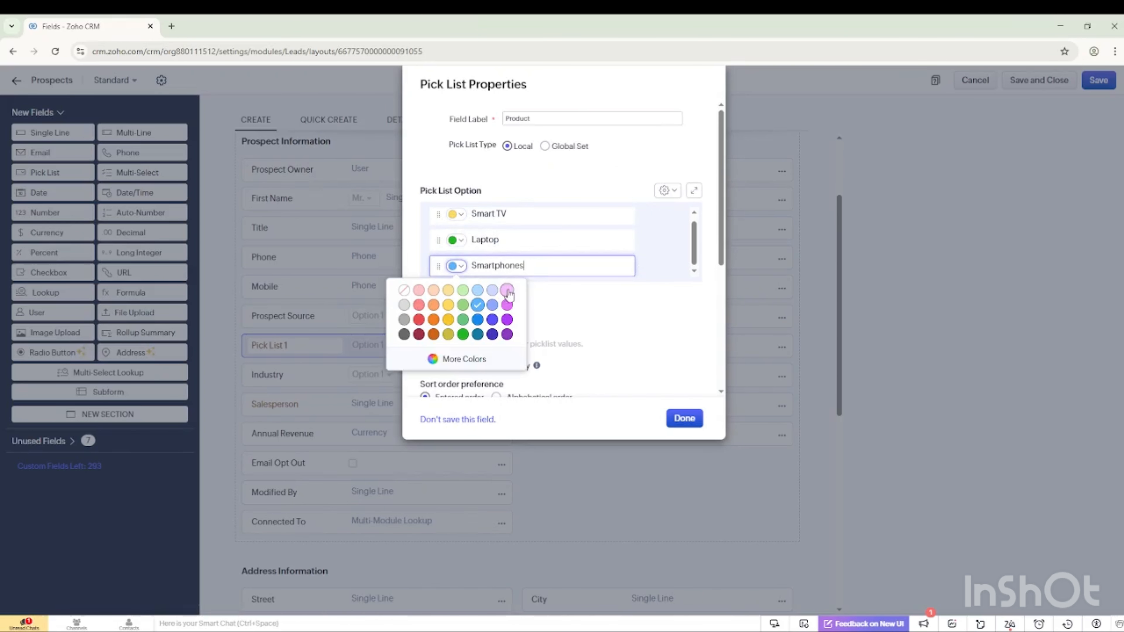
{"action": "left_click", "coordinate": [507, 308]}
{"action": "left_click", "coordinate": [681, 417]}
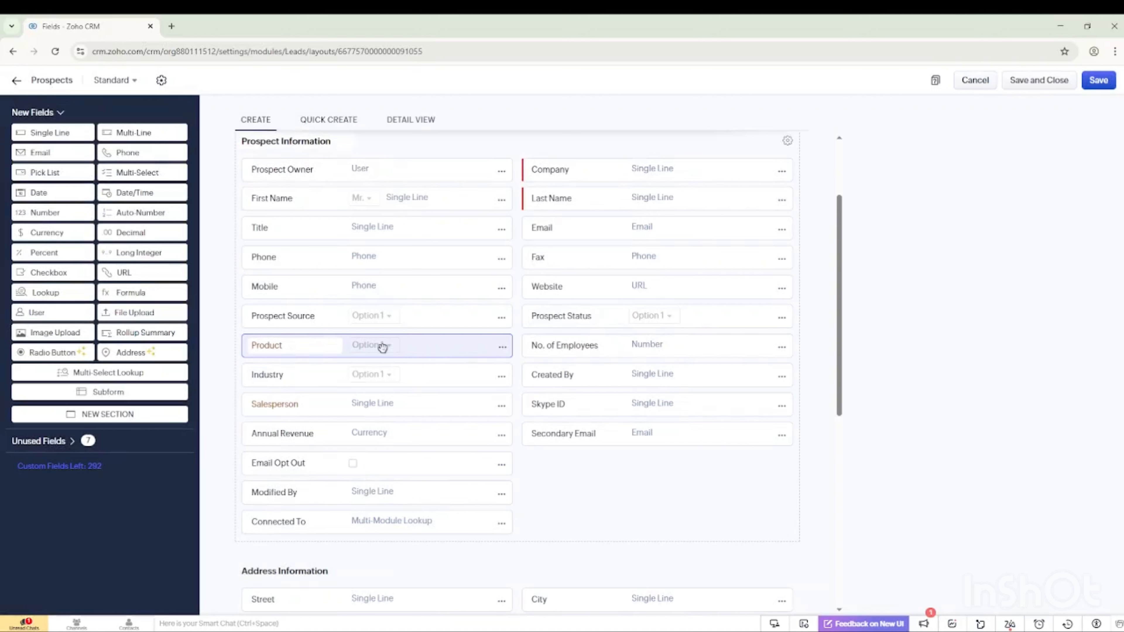
Save the Standard layout of the Prospects module and leave the layout editor
{"action": "left_click", "coordinate": [1099, 82]}
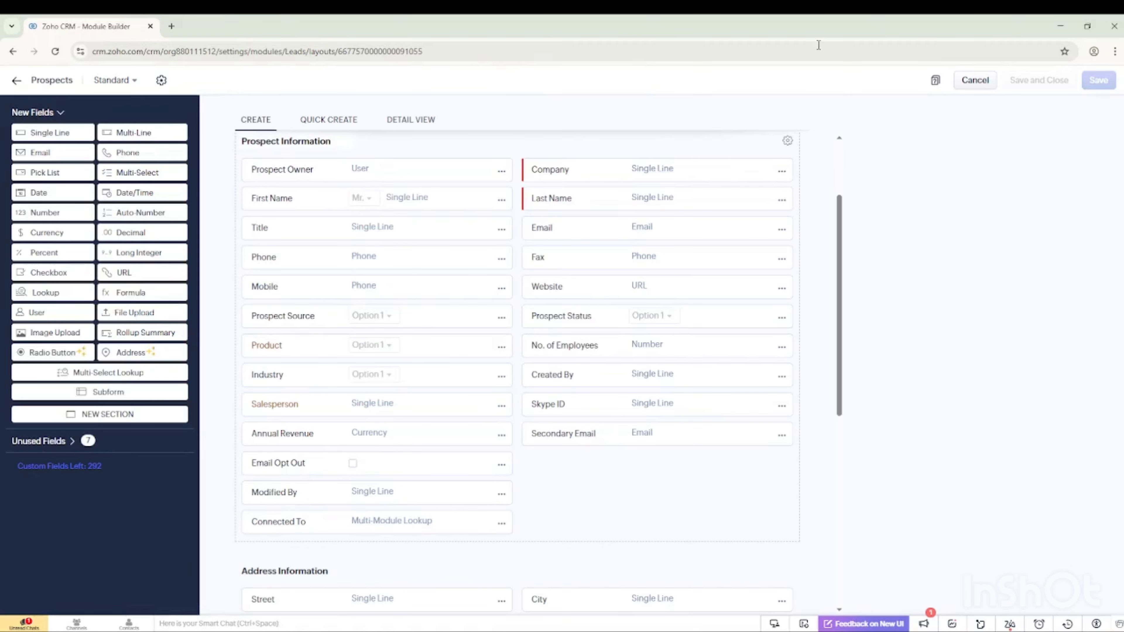
{"action": "left_click", "coordinate": [973, 80]}
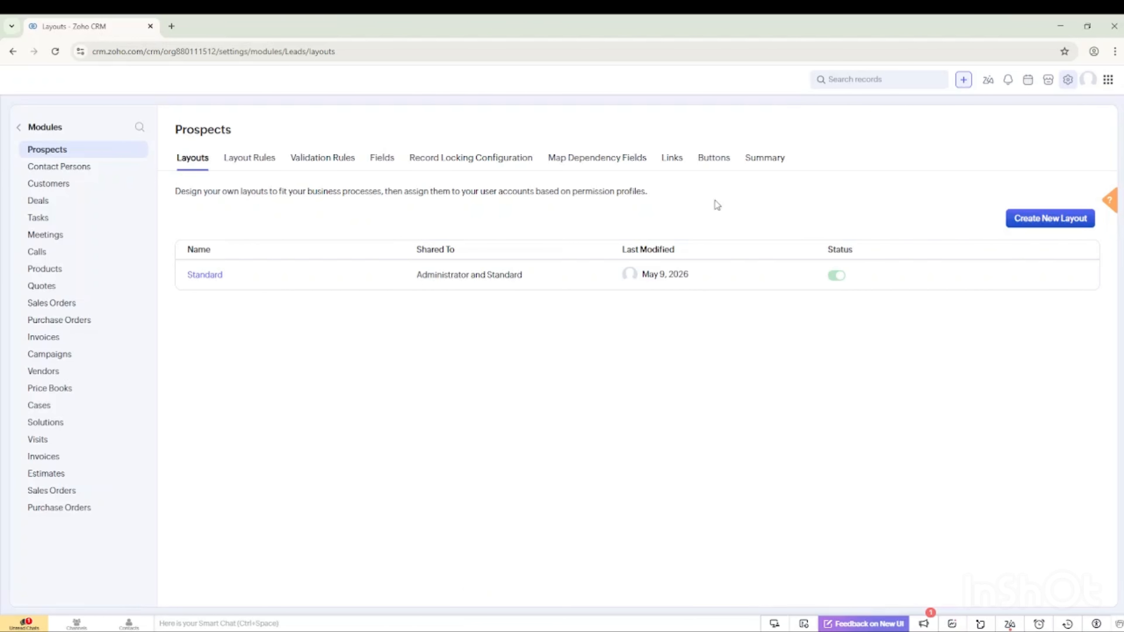
Leave the CRM setup and open a blank form for creating a prospect
{"action": "left_click", "coordinate": [24, 128]}
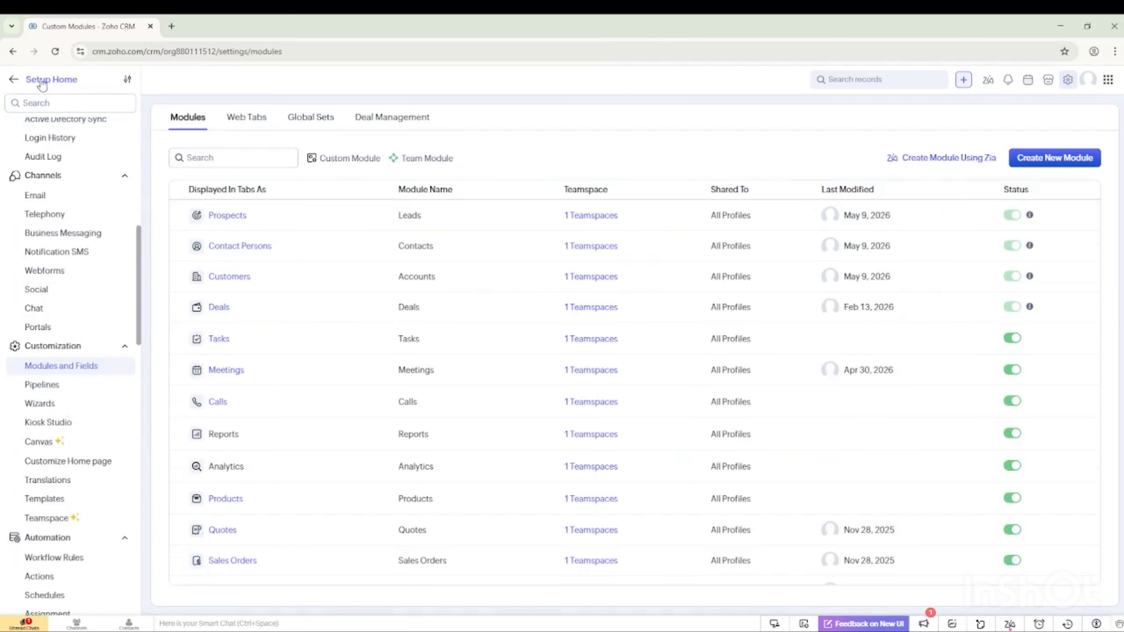
{"action": "left_click", "coordinate": [42, 83]}
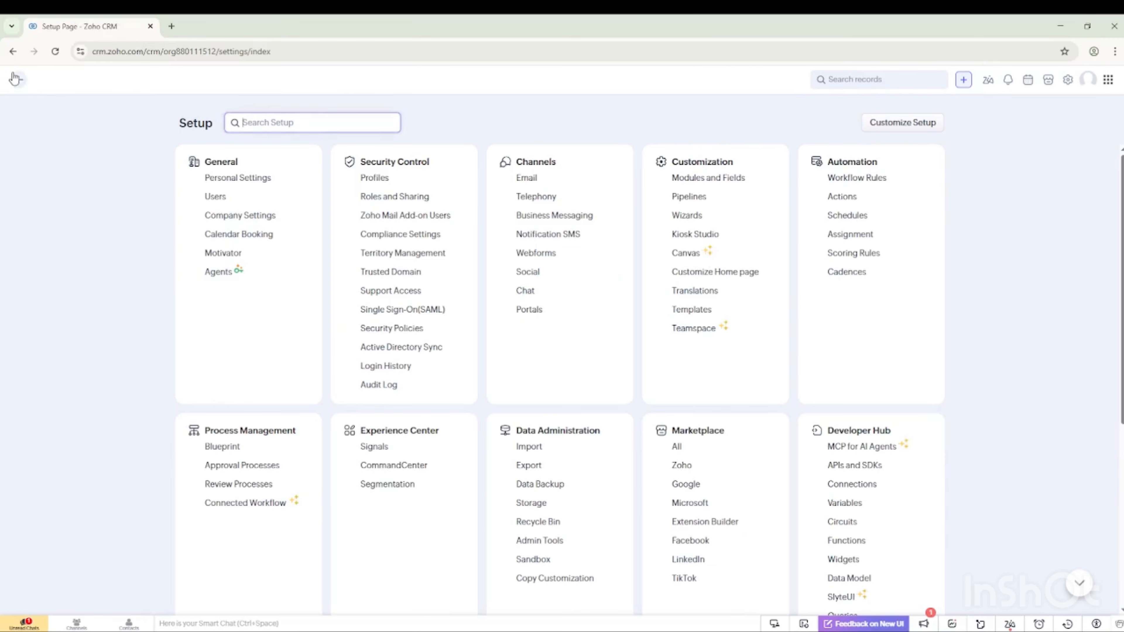
{"action": "left_click", "coordinate": [14, 78]}
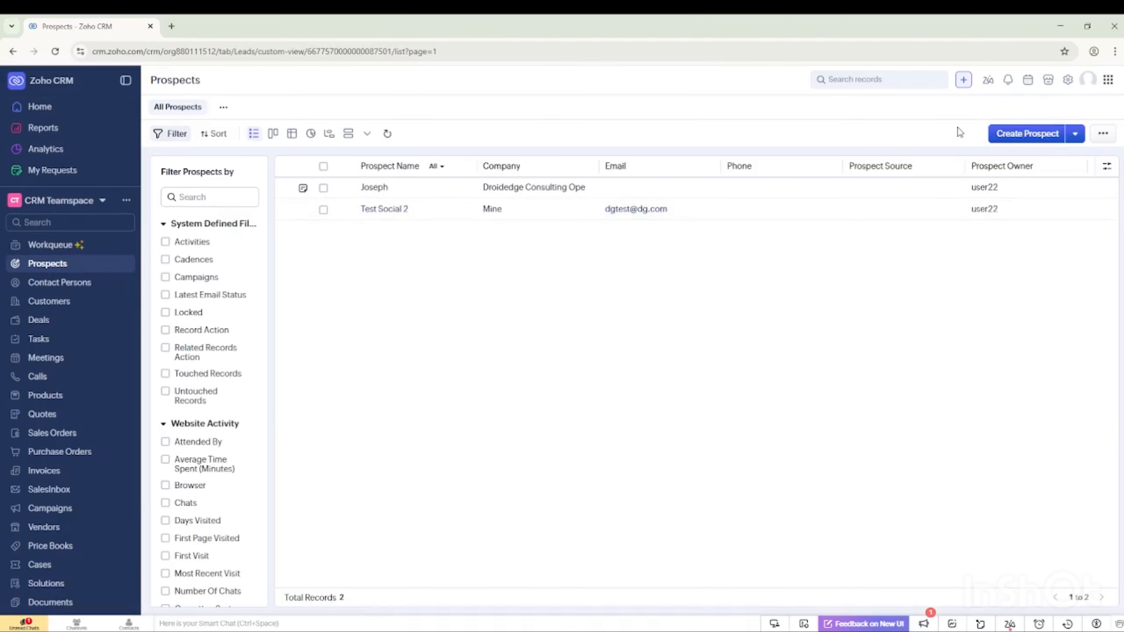
{"action": "left_click", "coordinate": [1024, 134]}
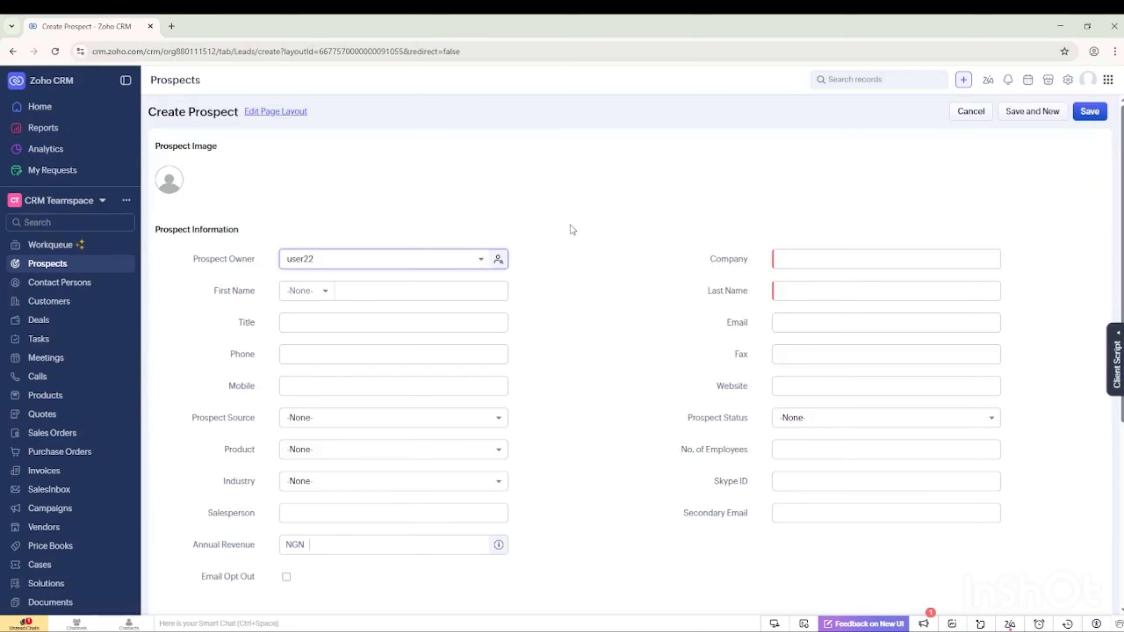
Test the Product field on the new prospect by choosing Smart TV and switching it to Laptop
{"action": "scroll", "coordinate": [570, 225], "scroll_direction": "down", "scroll_amount": 1}
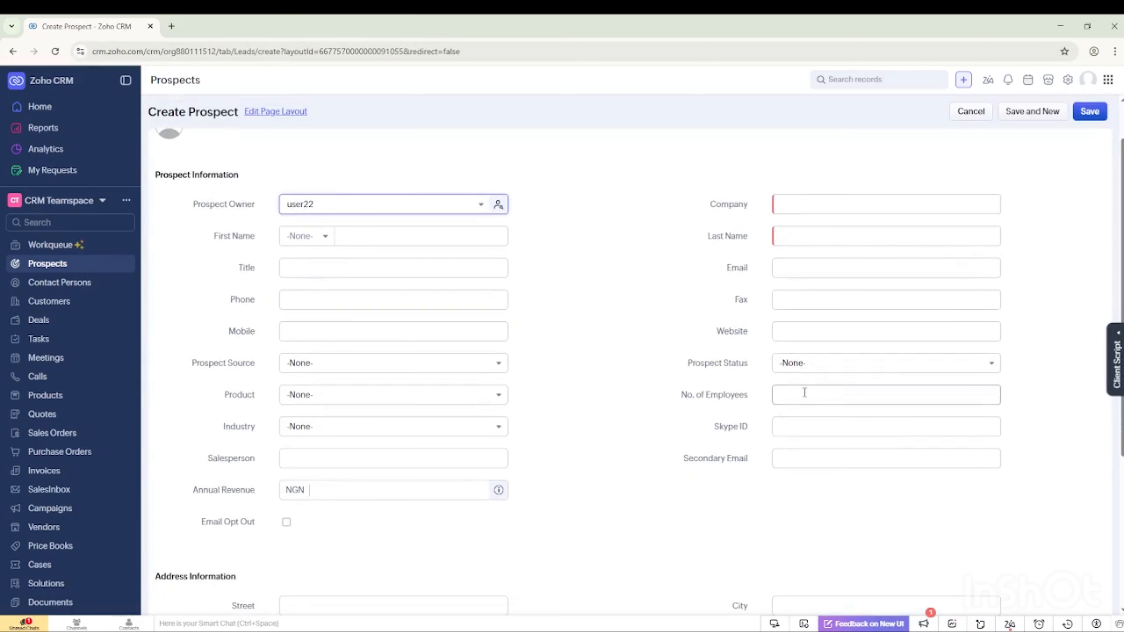
{"action": "left_click", "coordinate": [380, 396]}
{"action": "left_click", "coordinate": [338, 442]}
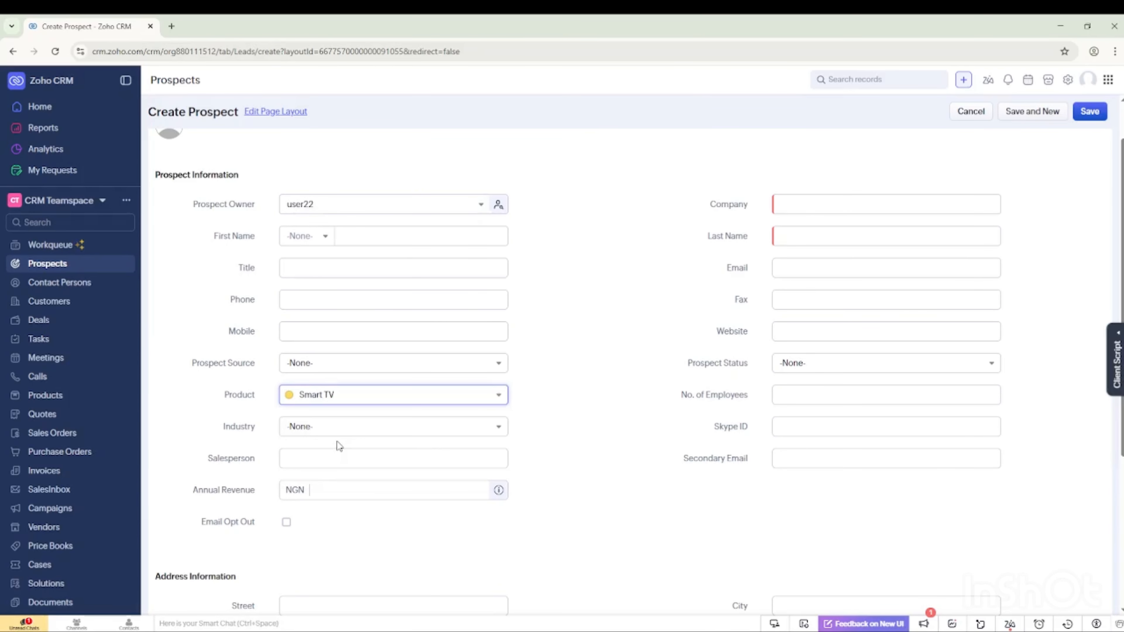
{"action": "left_click", "coordinate": [364, 394]}
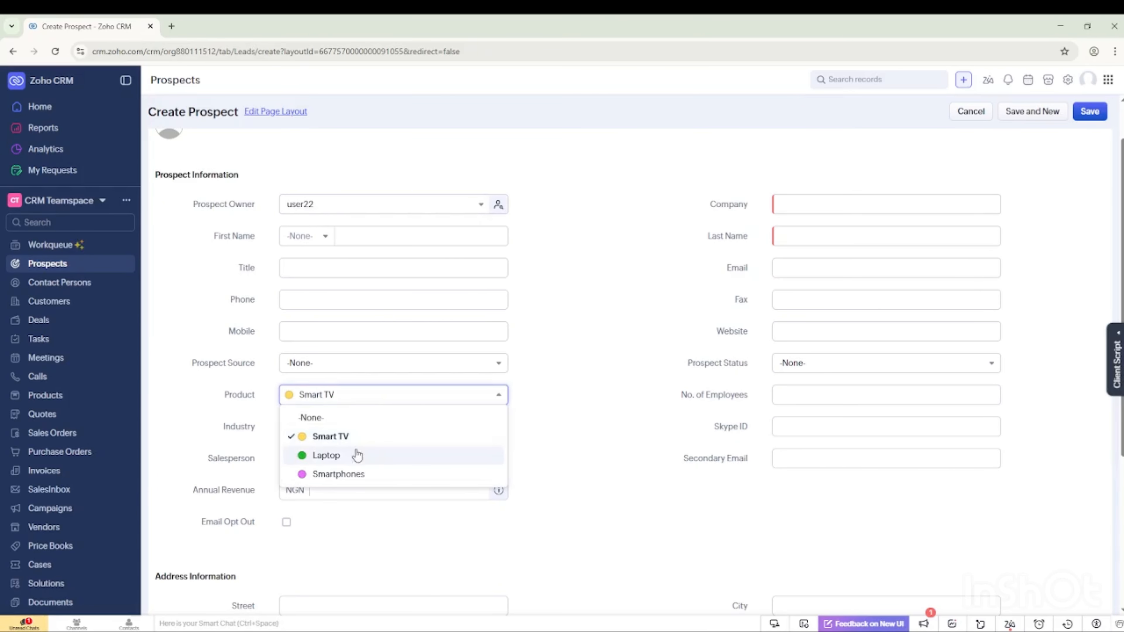
{"action": "left_click", "coordinate": [339, 457]}
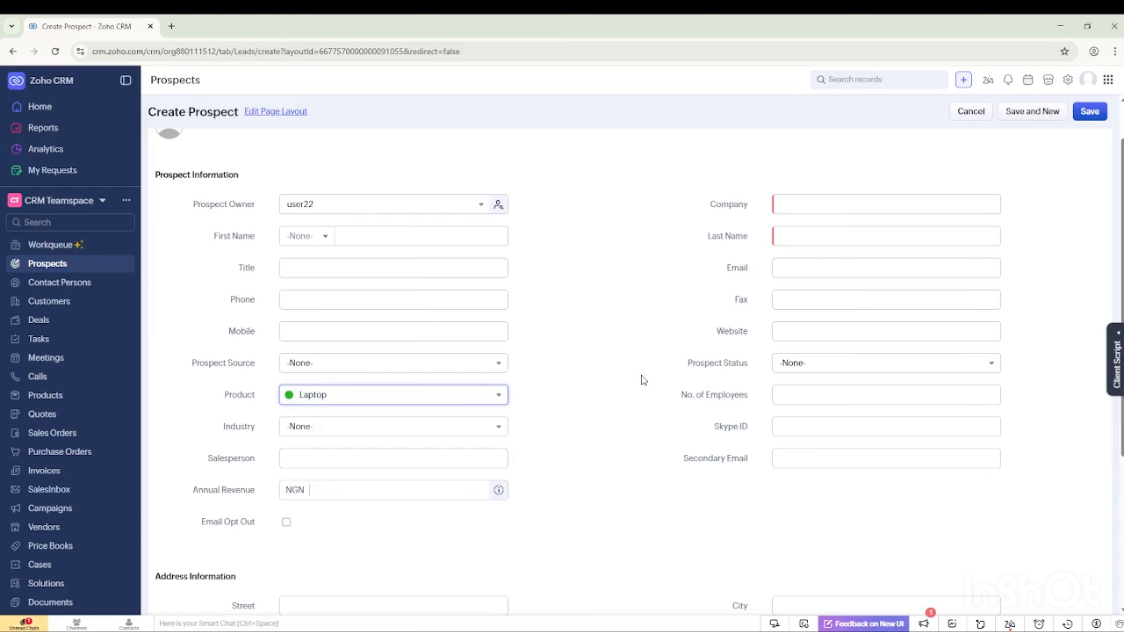